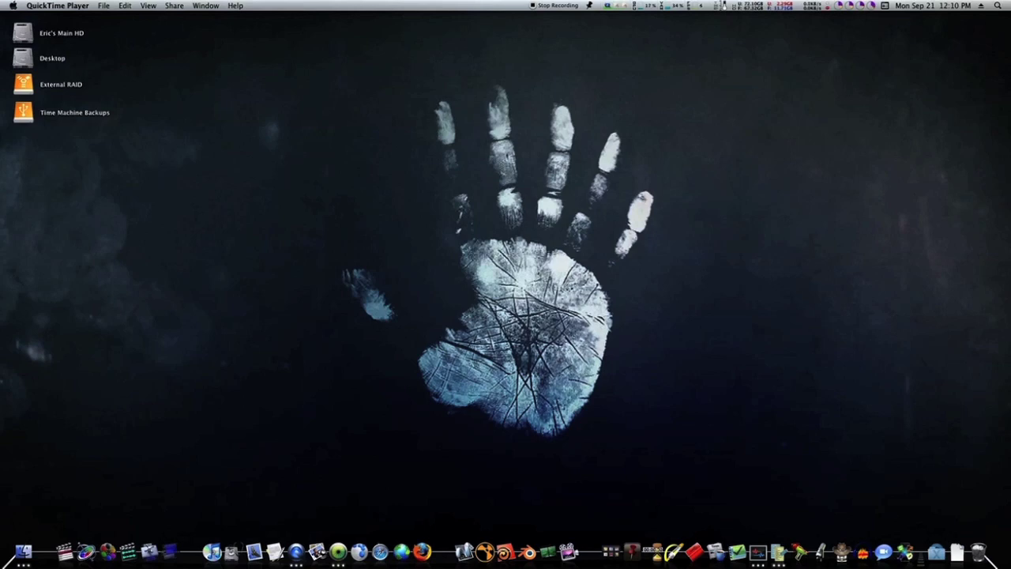
- Switch to the Stainless browser showing GraphicAll.org and filter the Optimized builds list to Mac OS X (Intel)
click(296, 552)
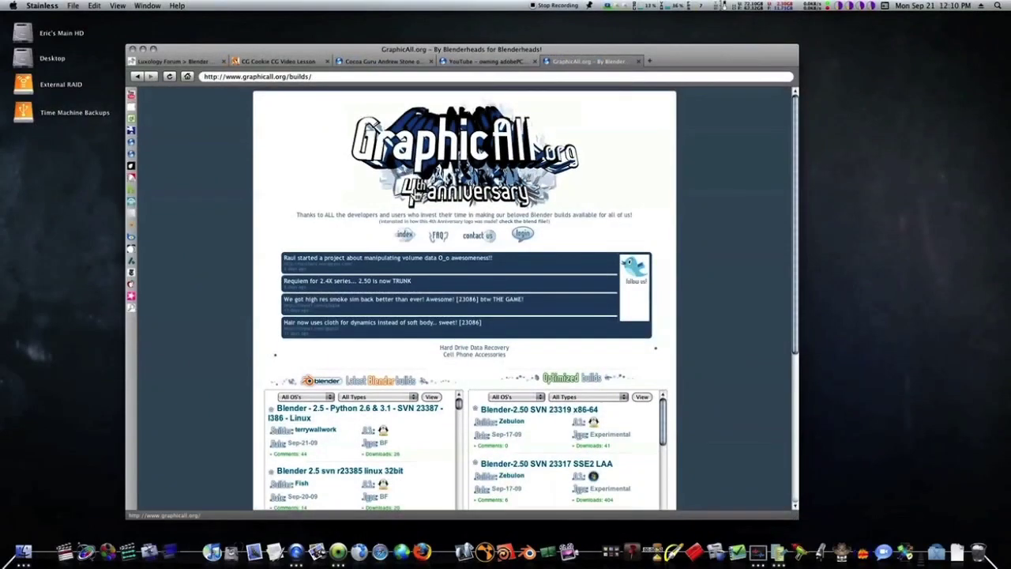
scroll(388, 289, down, 3)
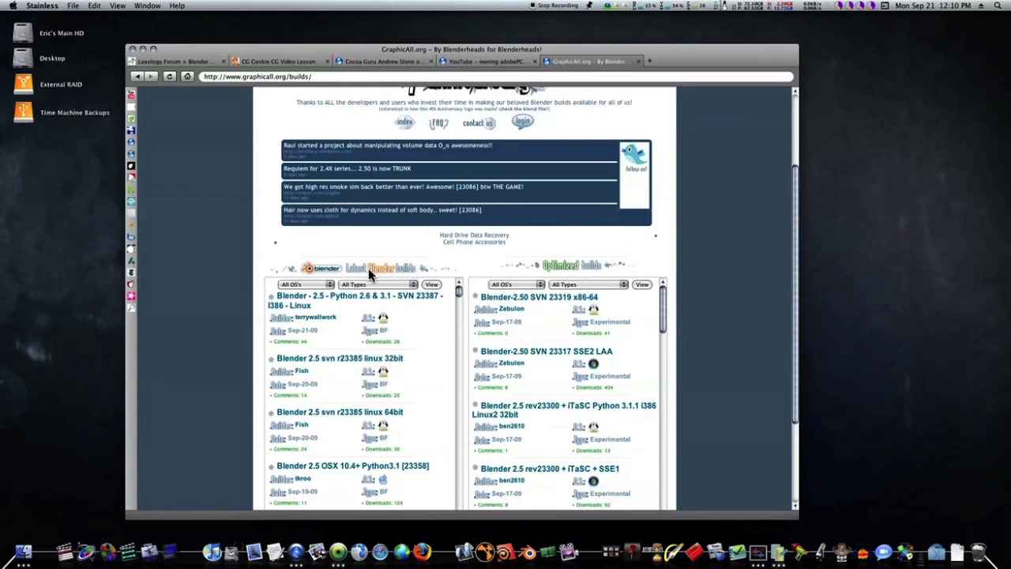
click(527, 284)
click(522, 313)
click(646, 286)
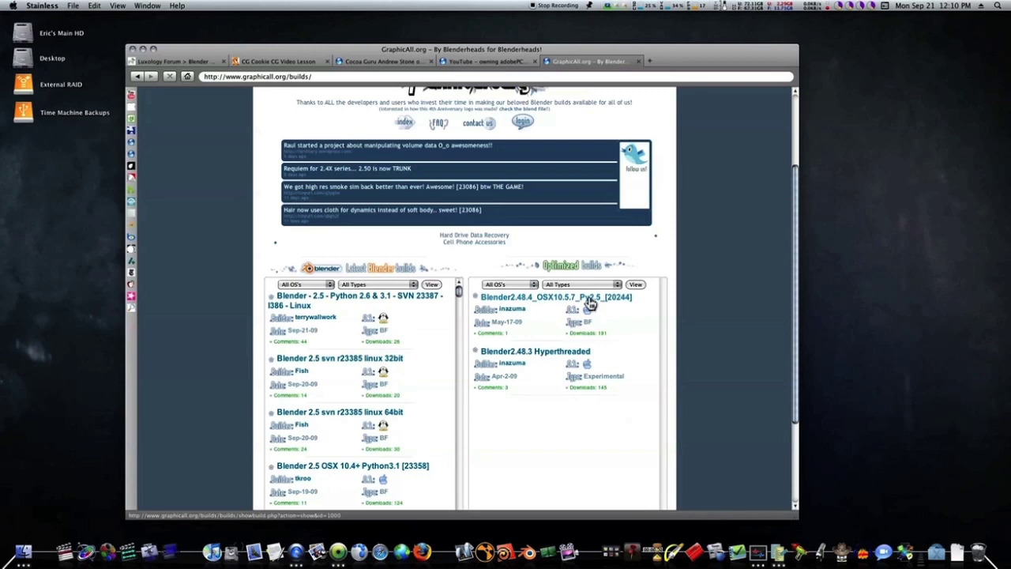
- Filter the Latest Blender builds list to Mac OS X (Intel) with All Types
click(323, 287)
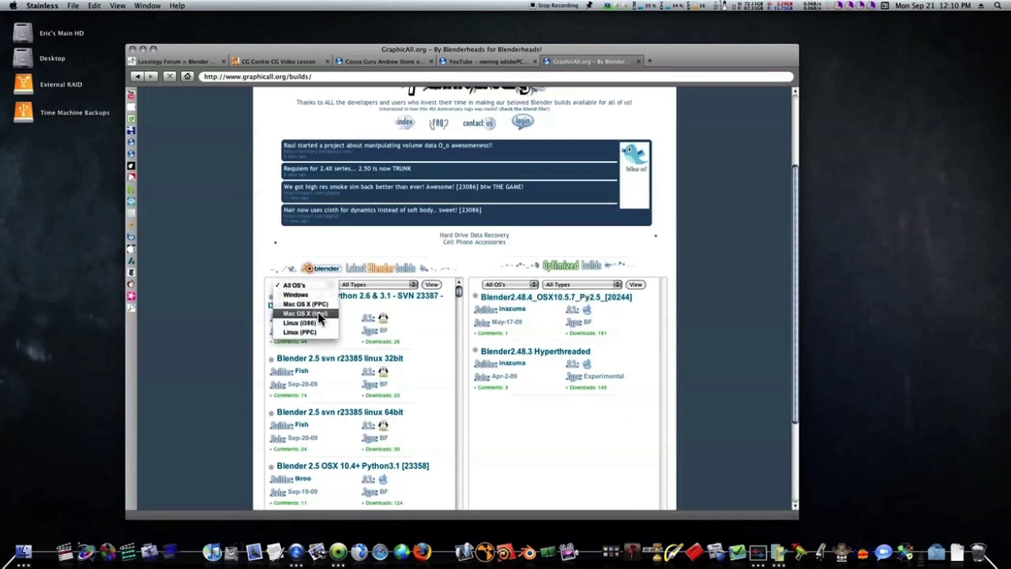
click(318, 314)
click(316, 286)
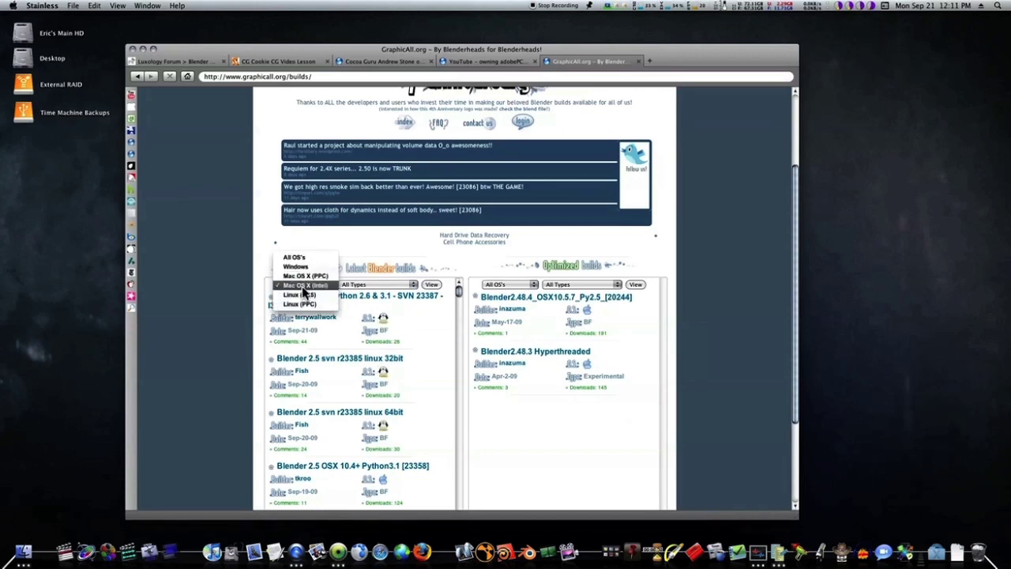
click(305, 285)
click(406, 285)
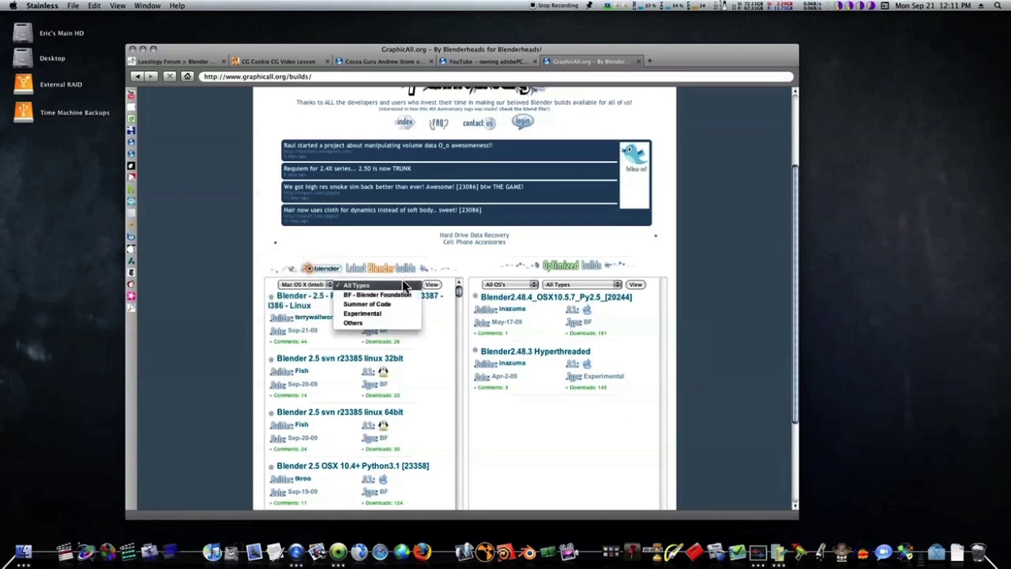
click(405, 286)
click(434, 285)
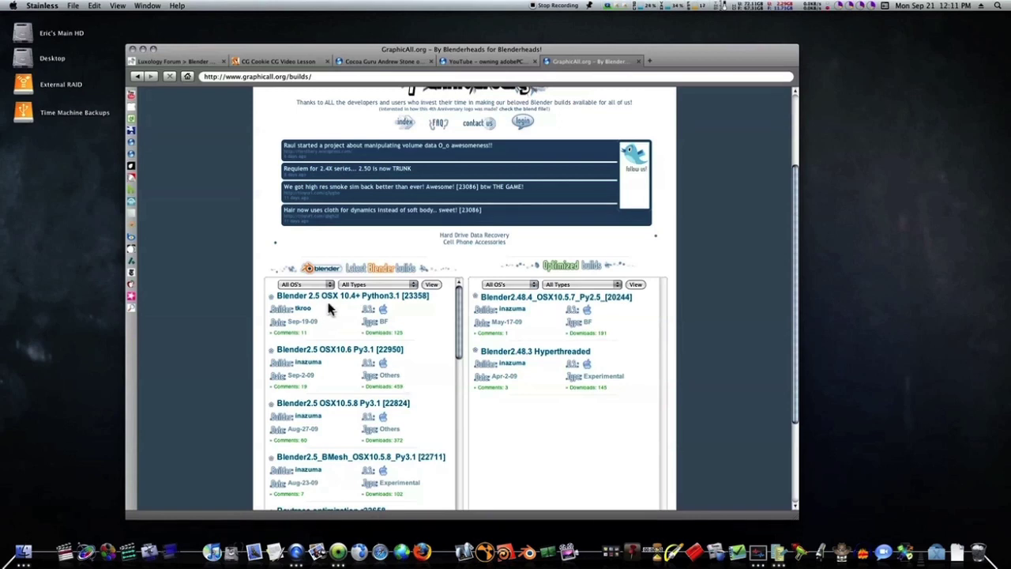
- Reload the Latest Blender builds list for all operating systems and look through the builds offered for each platform
click(432, 286)
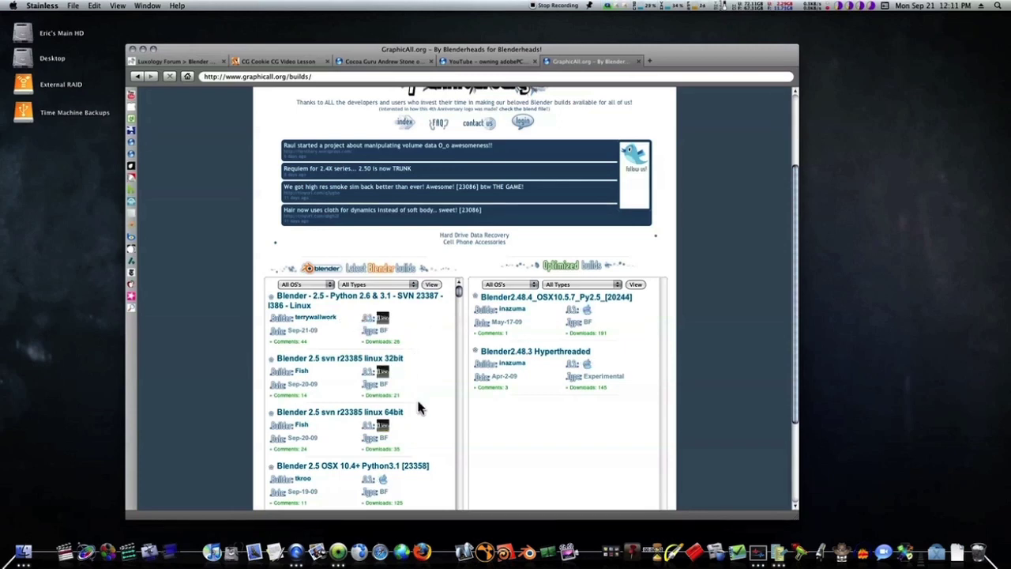
scroll(419, 406, down, 10)
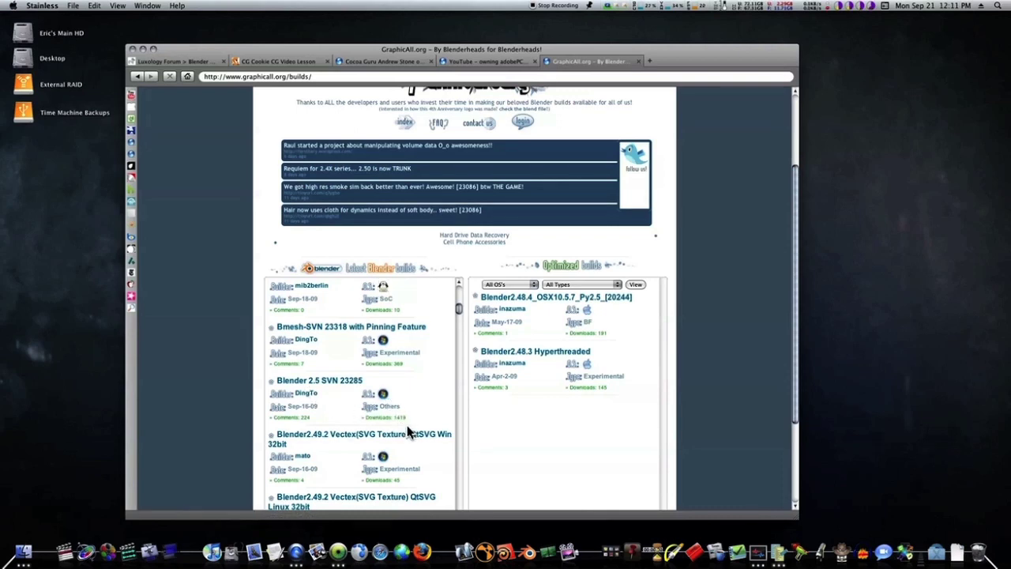
scroll(404, 427, down, 6)
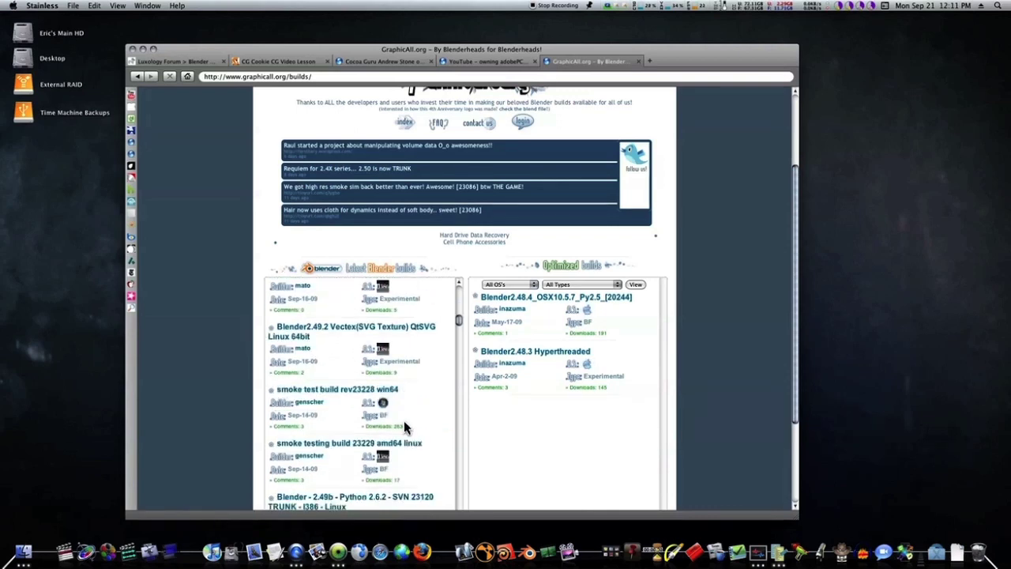
scroll(415, 441, down, 8)
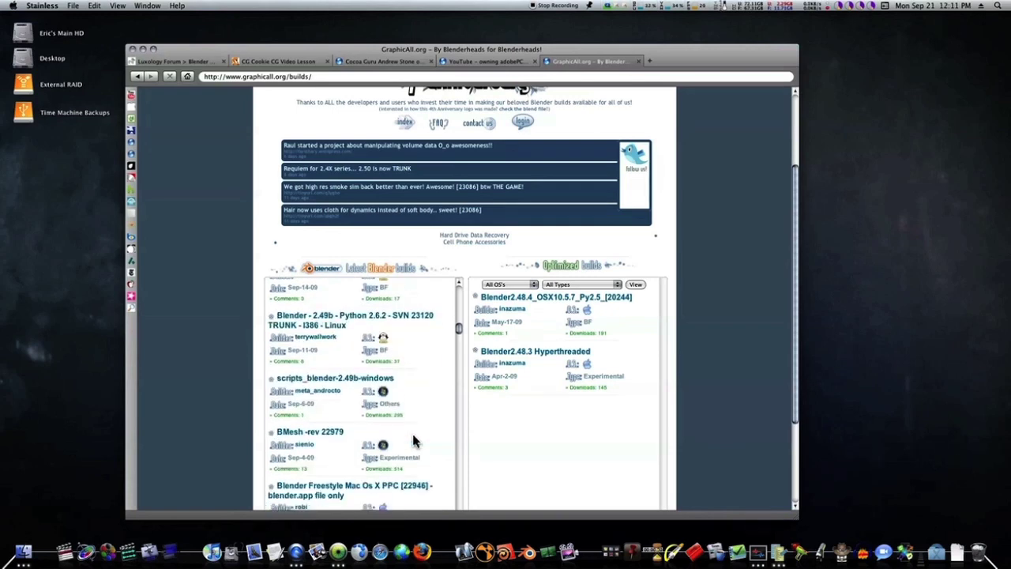
scroll(415, 441, down, 5)
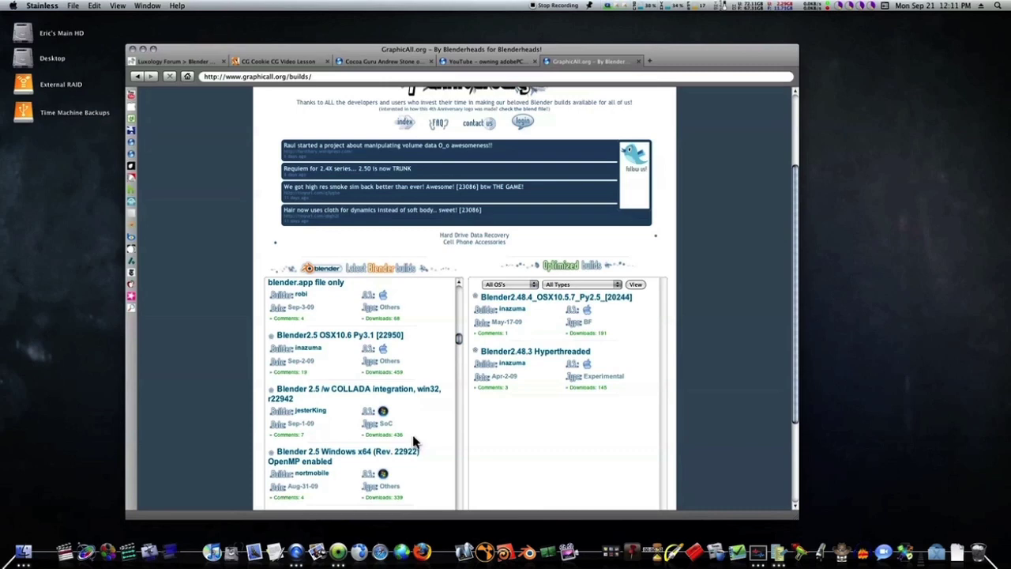
scroll(413, 441, down, 10)
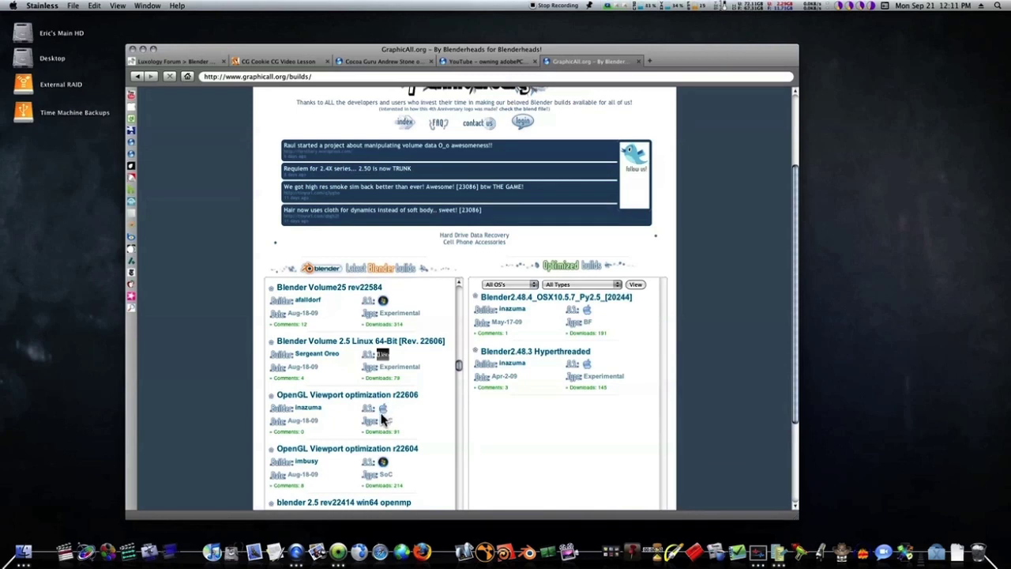
scroll(381, 419, down, 2)
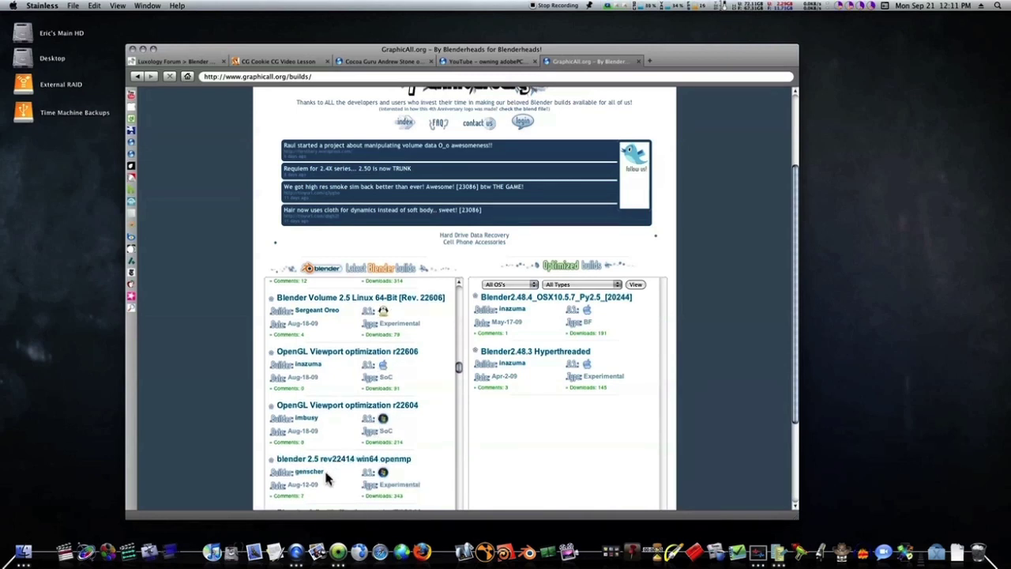
scroll(387, 474, up, 5)
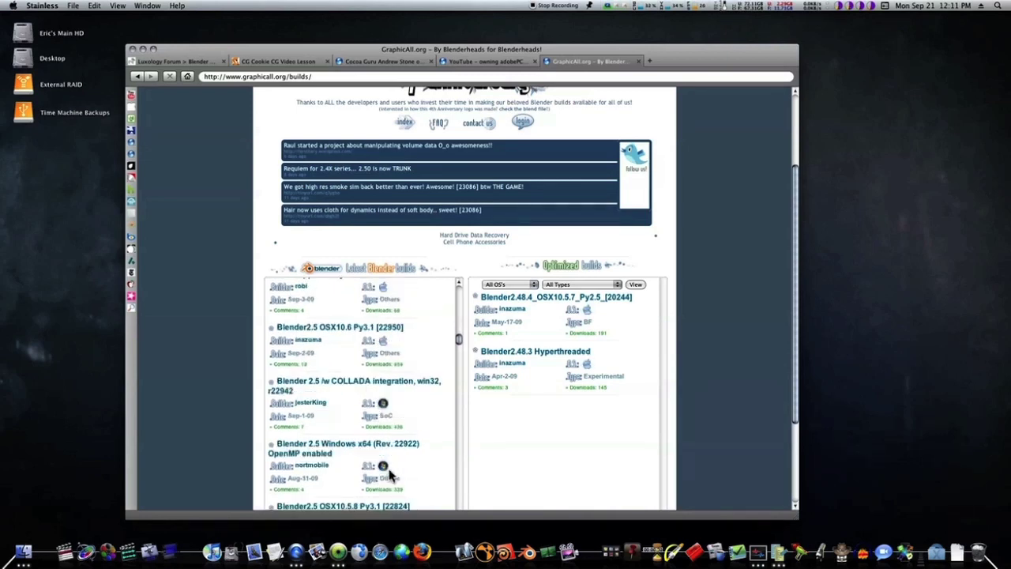
scroll(388, 475, up, 6)
scroll(366, 427, down, 1)
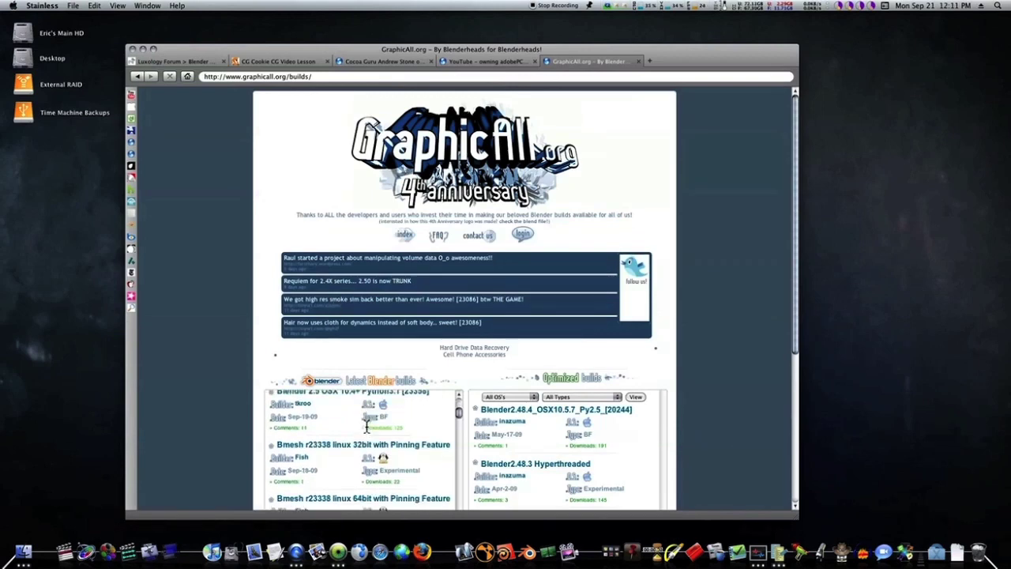
scroll(368, 429, up, 1)
- Restrict the Latest Blender builds list to Mac OS X (Intel) builds again
click(304, 396)
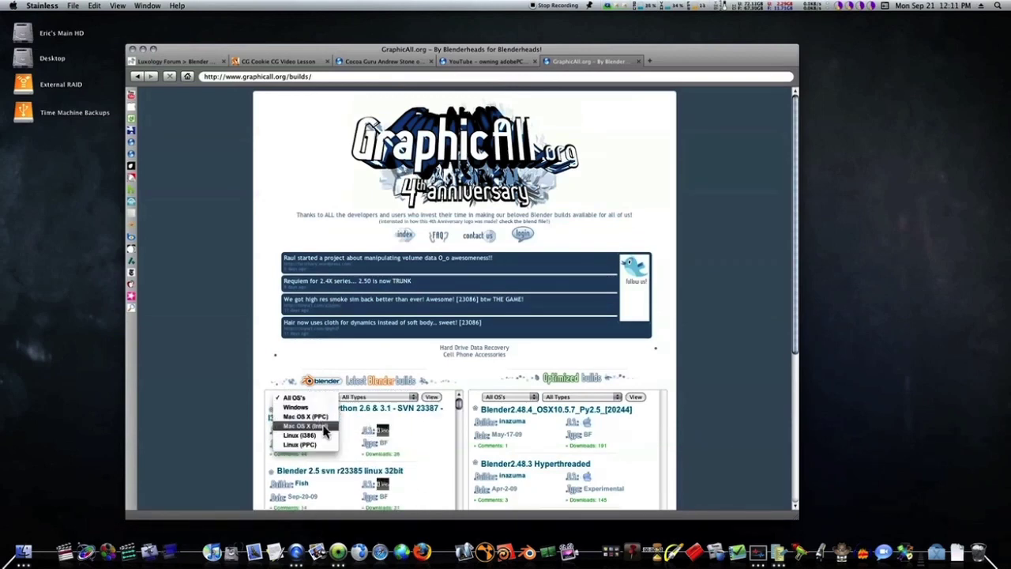
click(312, 426)
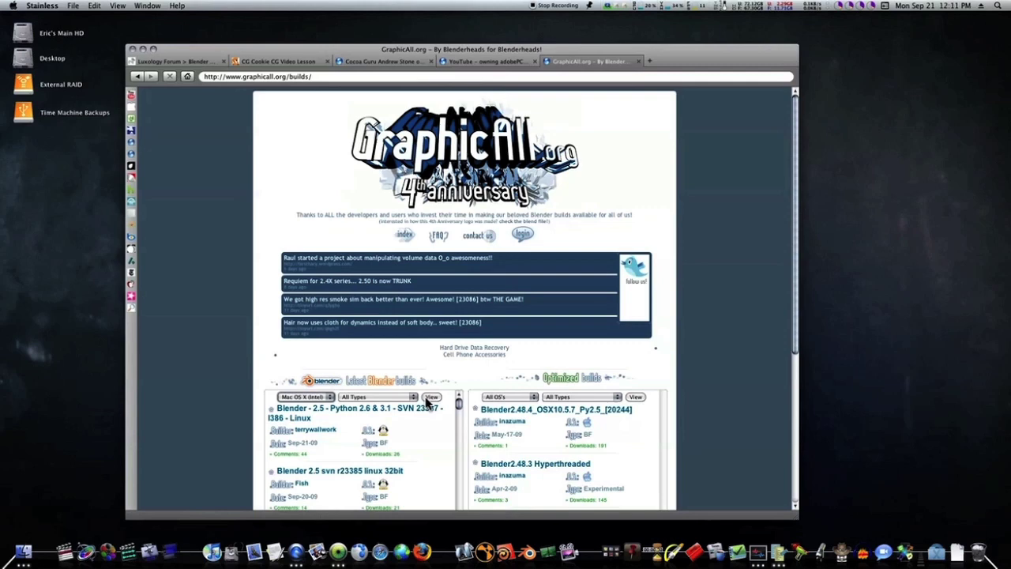
click(427, 400)
- Examine the available Mac OS X (Intel) Blender builds, comparing their supported OS X versions, build types and dates
scroll(414, 436, down, 1)
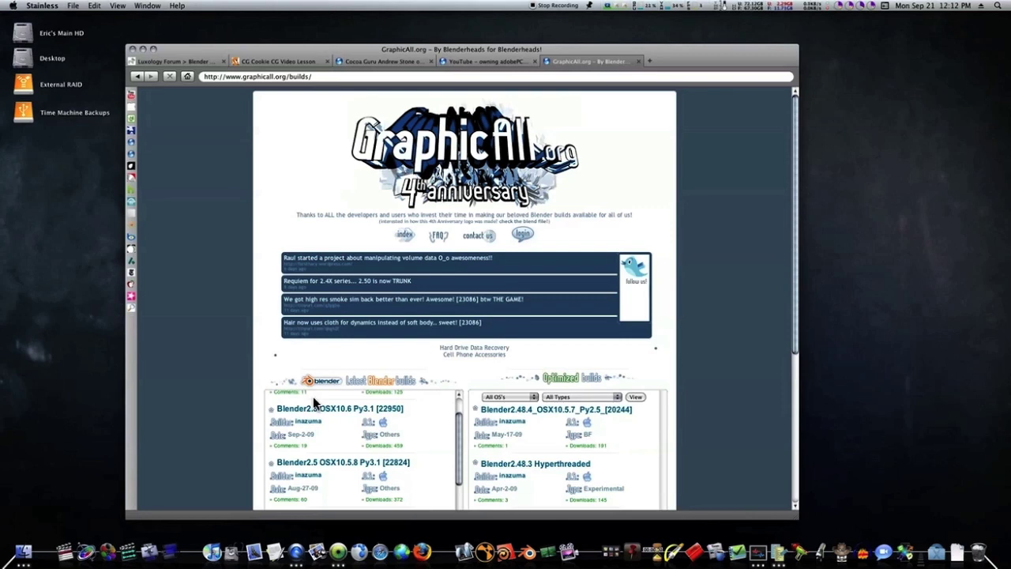
scroll(316, 414, up, 3)
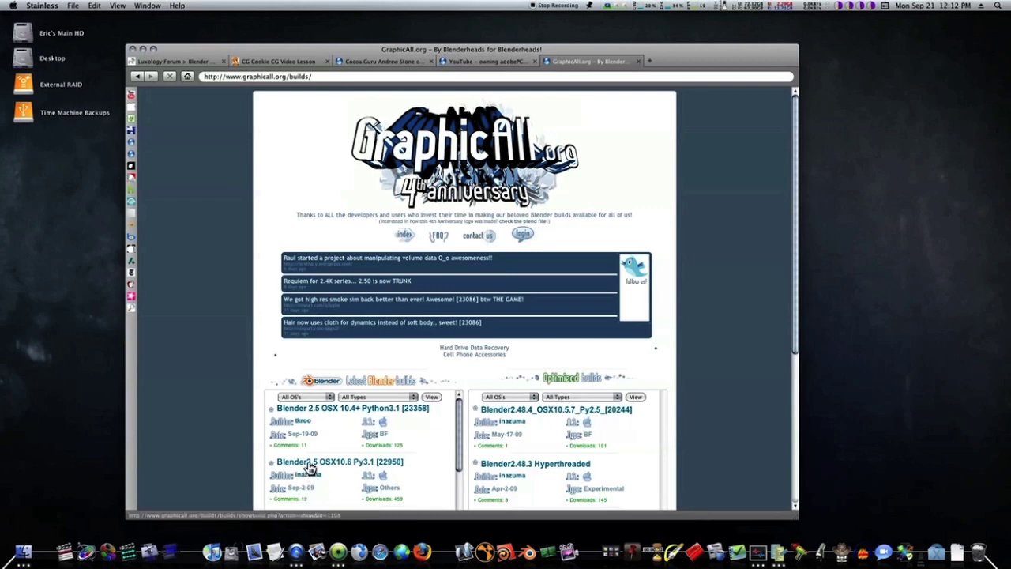
scroll(332, 450, down, 1)
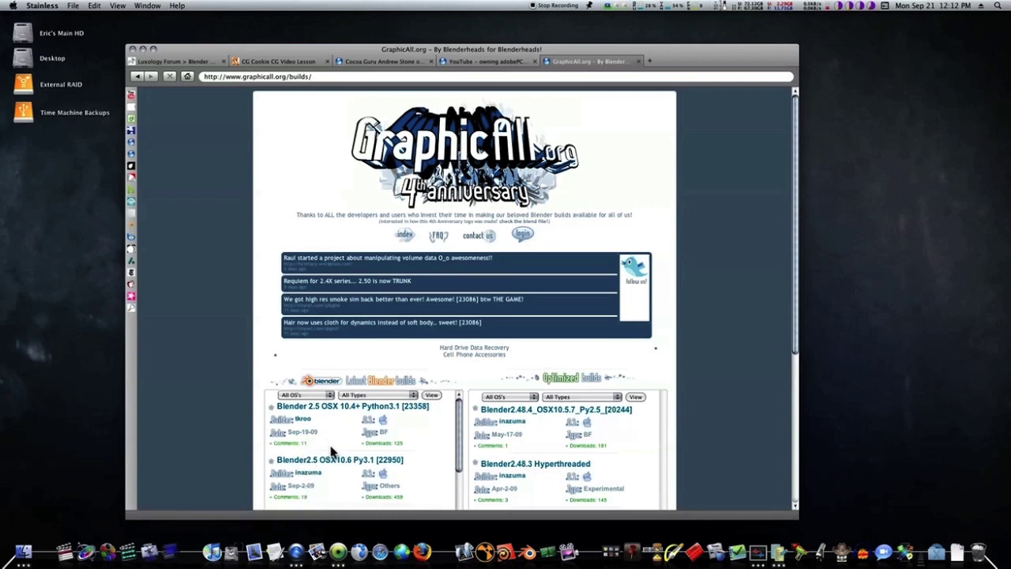
scroll(332, 450, down, 3)
scroll(332, 450, up, 3)
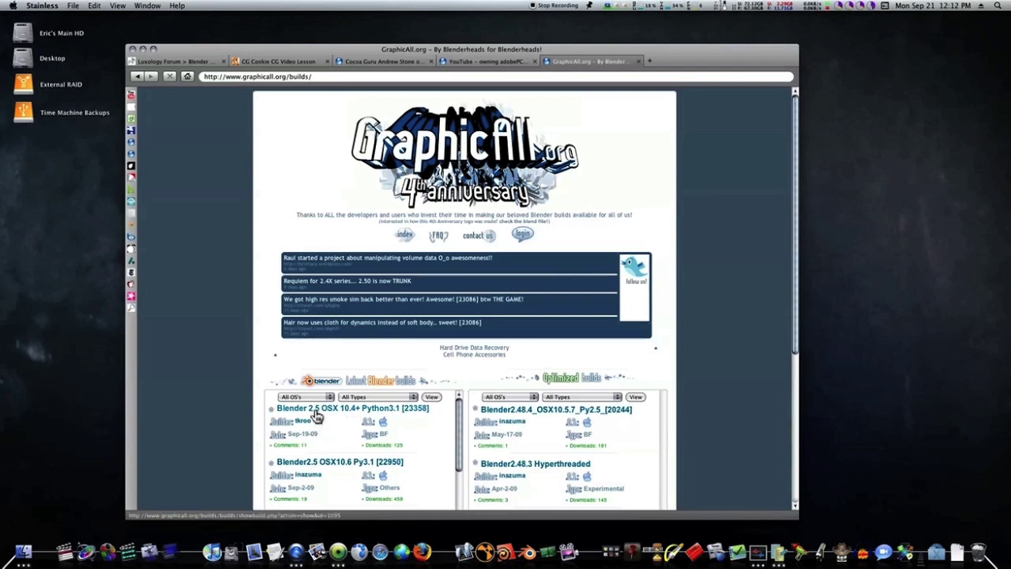
scroll(312, 446, down, 3)
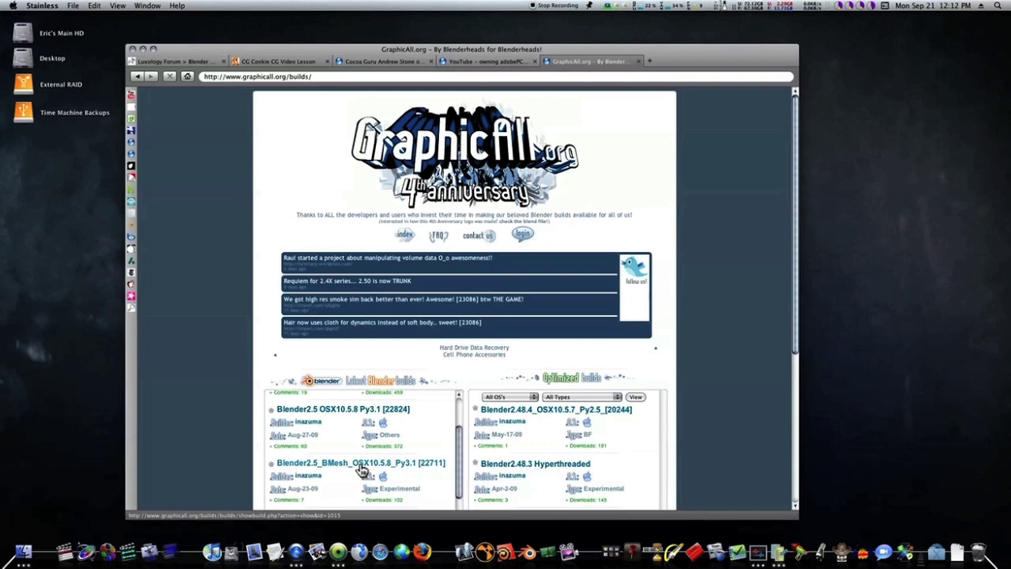
scroll(345, 465, down, 2)
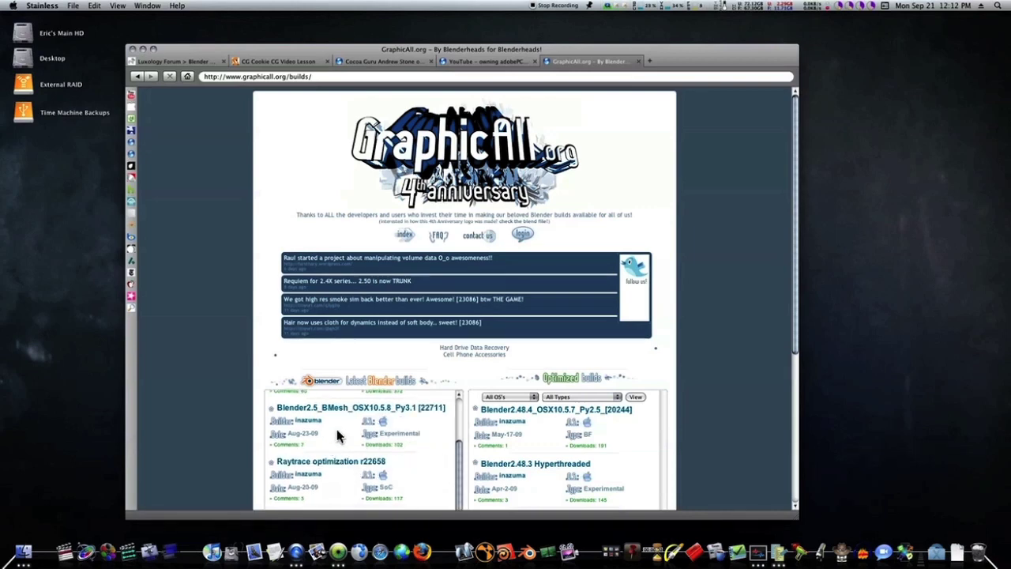
scroll(336, 433, down, 2)
scroll(337, 433, up, 2)
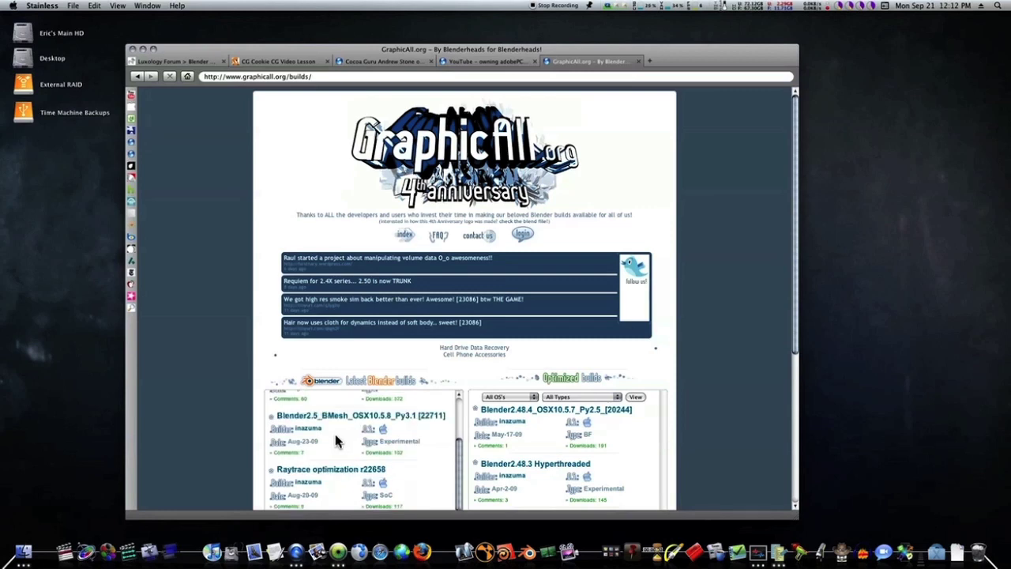
scroll(335, 439, up, 1)
scroll(335, 446, up, 1)
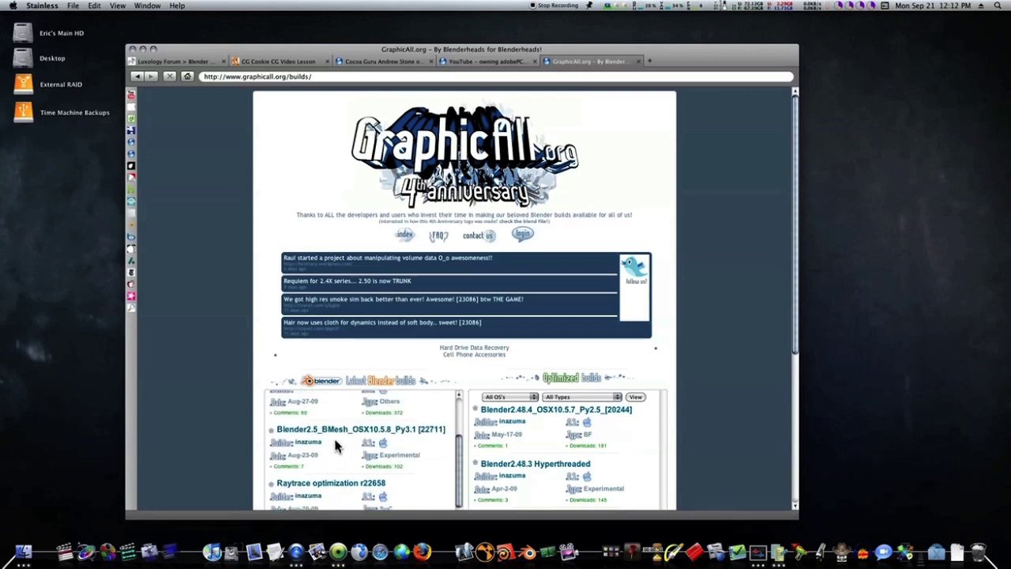
scroll(335, 446, up, 3)
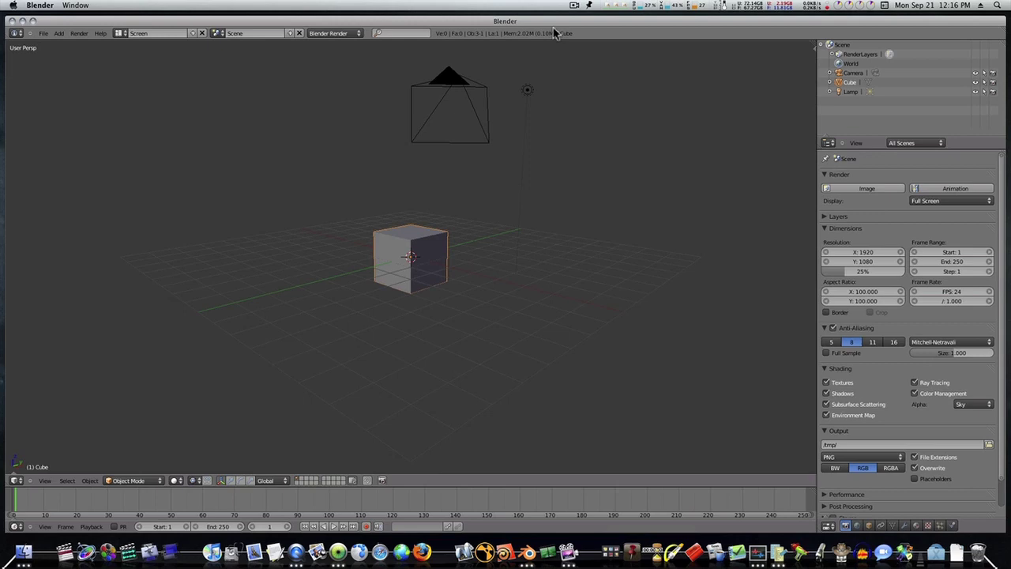
- Search the computer for "blender" with Spotlight and launch the Blender 2.45 application
drag(554, 22, 551, 17)
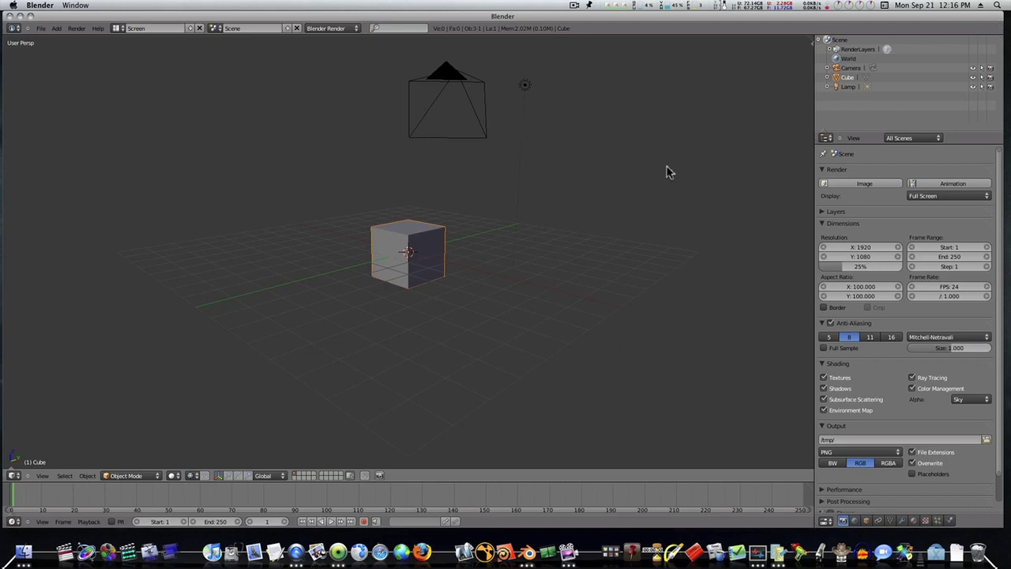
key(super+space)
text(blen)
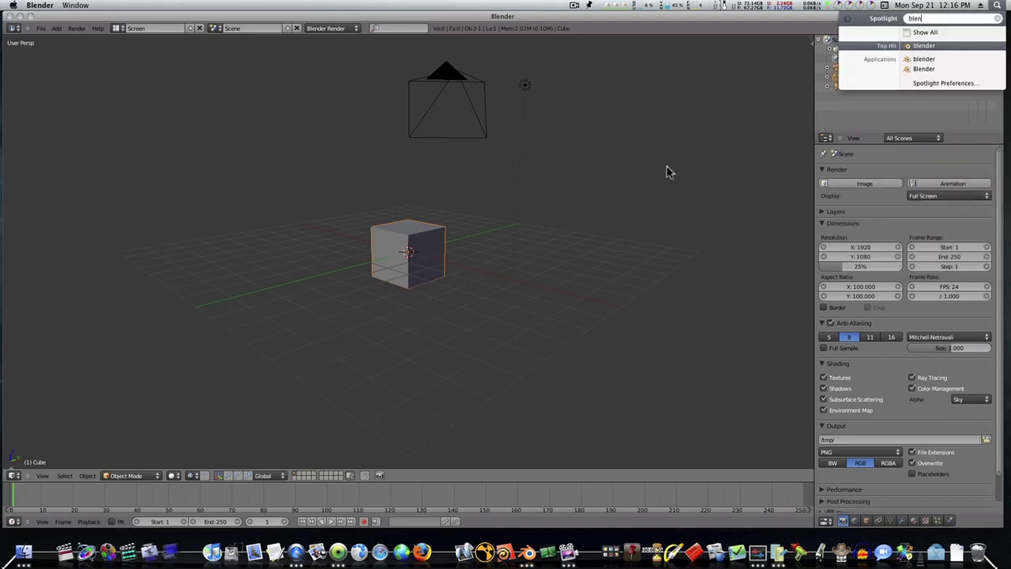
text(der)
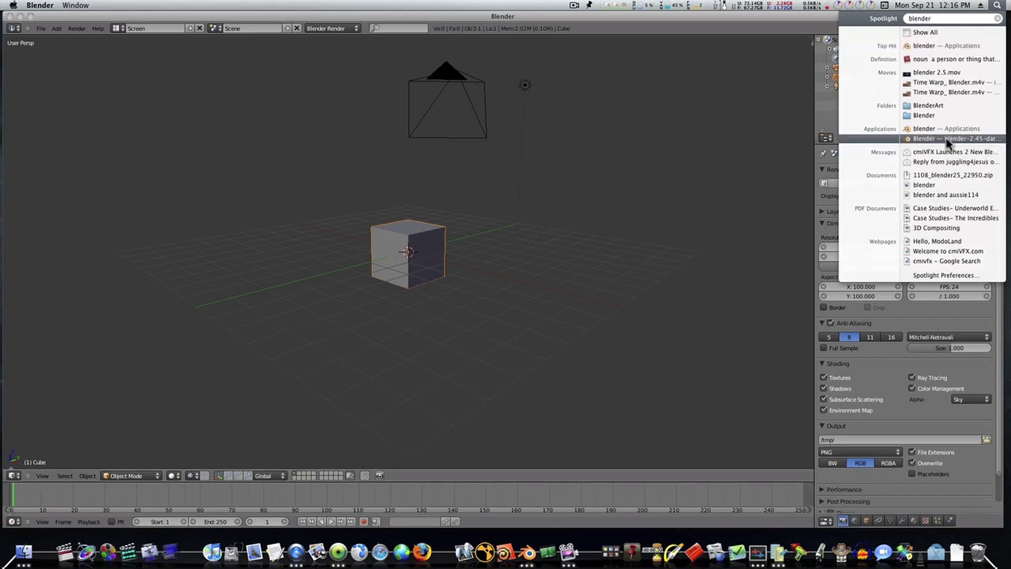
click(952, 140)
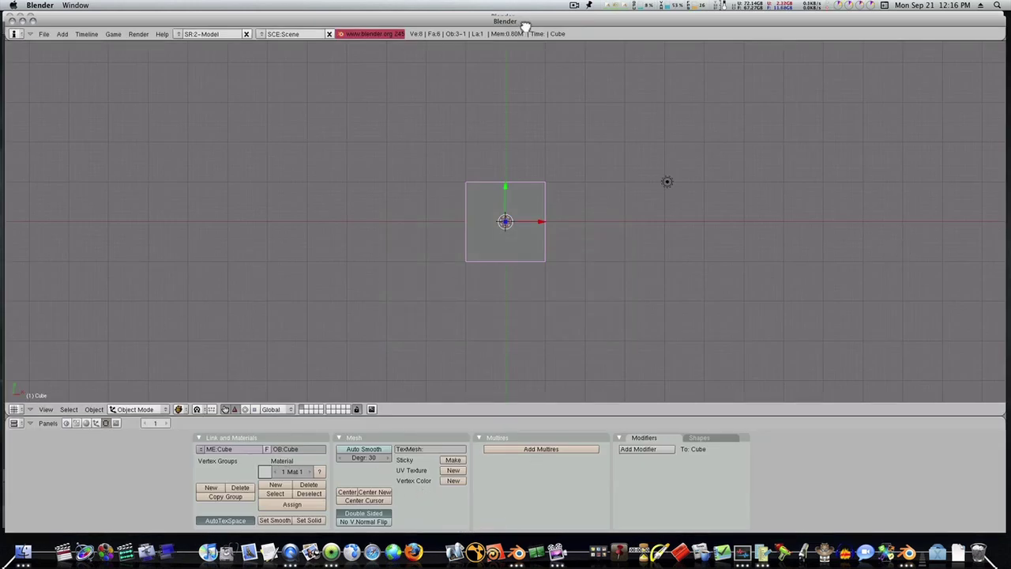
- Shrink the Blender 2.45 and 2.5 windows to about half the screen width and place them side by side
drag(524, 21, 460, 18)
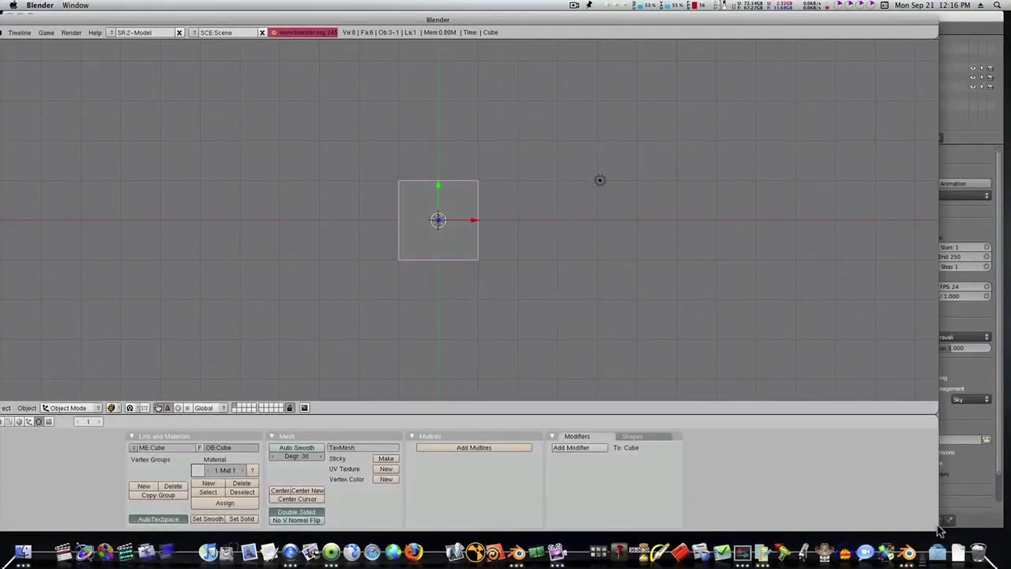
drag(941, 534, 435, 512)
click(997, 524)
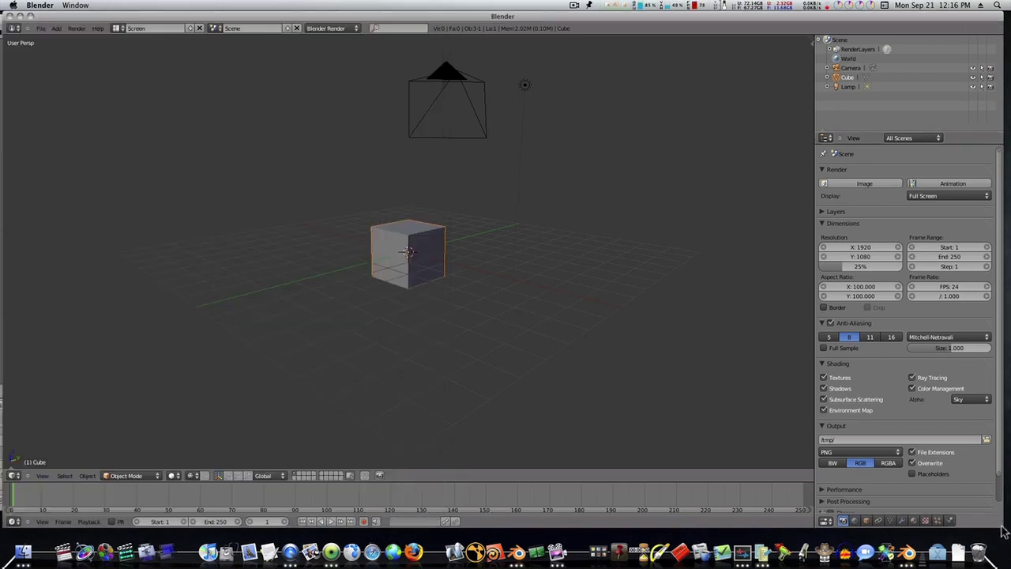
drag(998, 524, 484, 506)
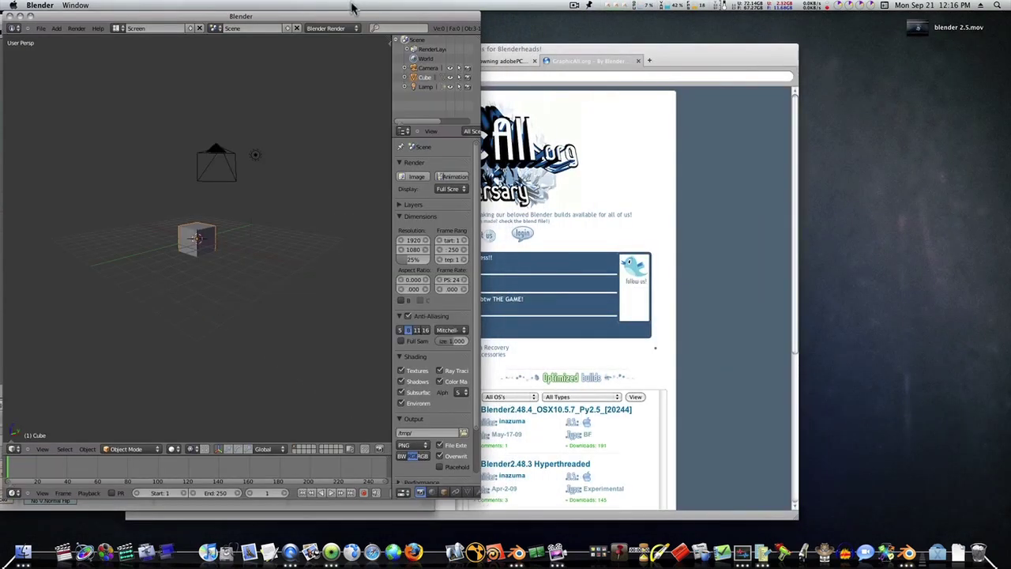
drag(353, 14, 362, 17)
drag(443, 18, 898, 20)
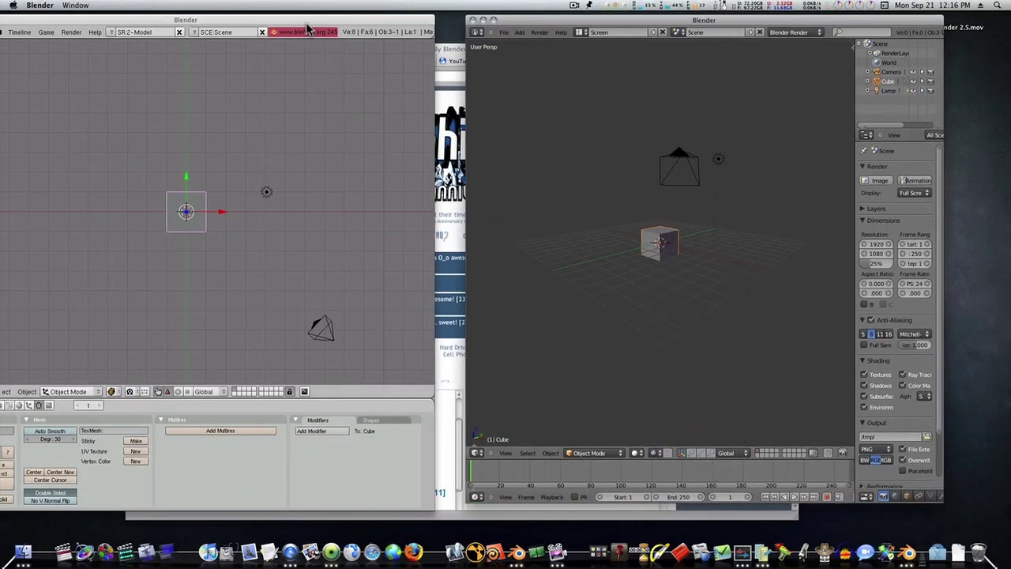
- Shrink the Blender 2.45 window and position it fully visible beside the Blender 2.5 window
drag(312, 21, 342, 25)
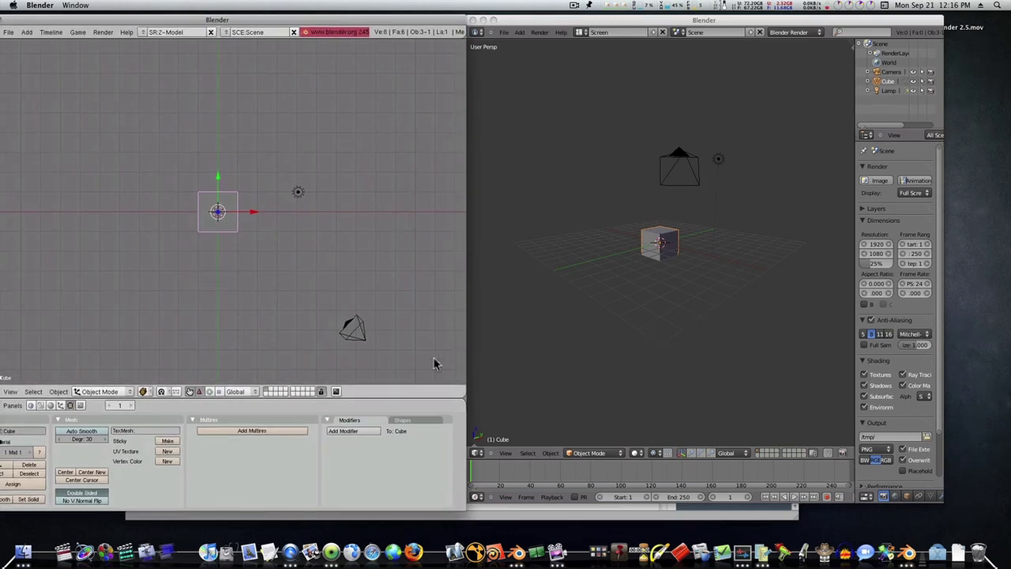
drag(463, 499, 385, 496)
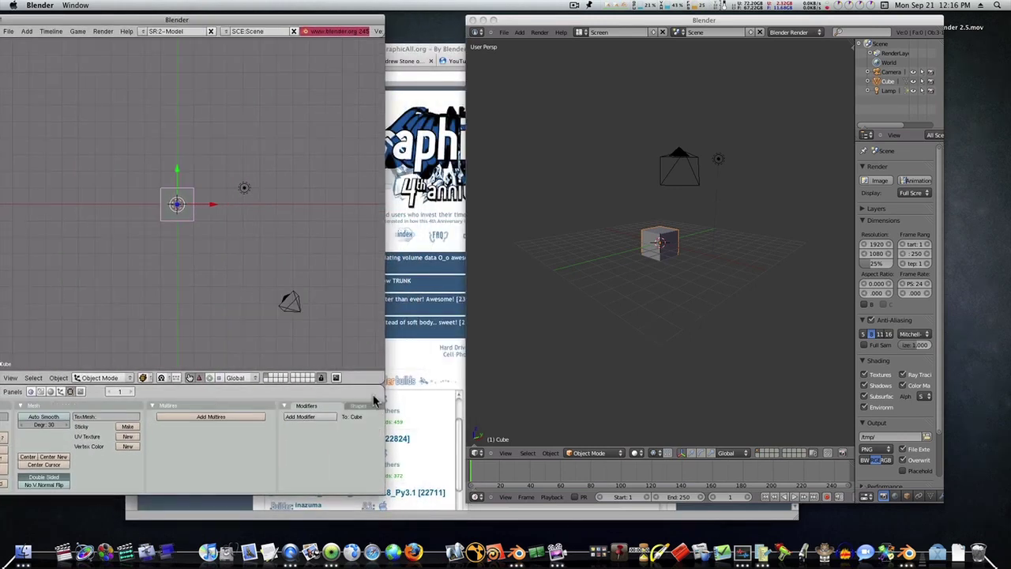
drag(259, 18, 320, 21)
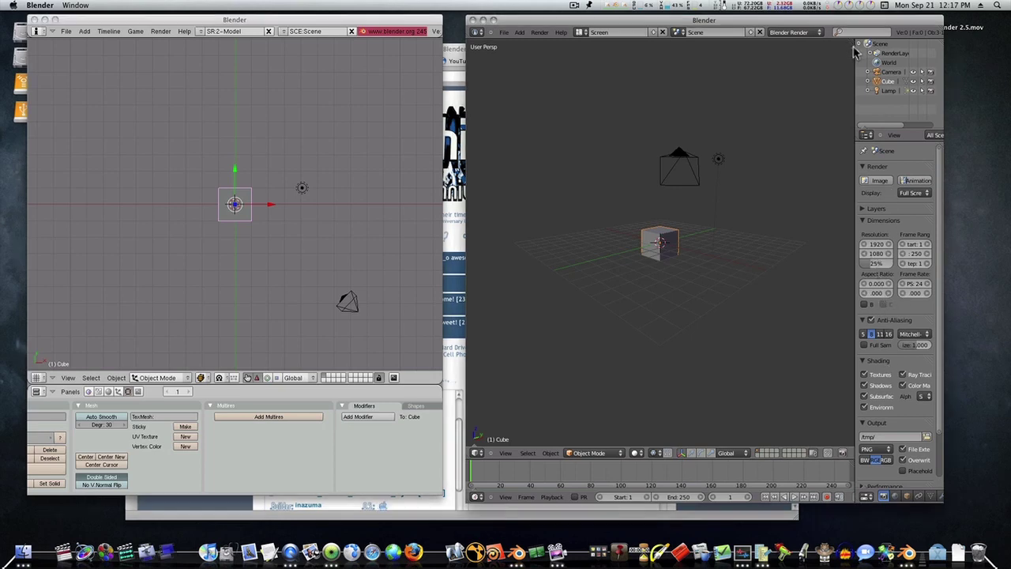
- Show the Properties region in Blender 2.5's 3D view and collapse its Transform, View and Display panels
key(n)
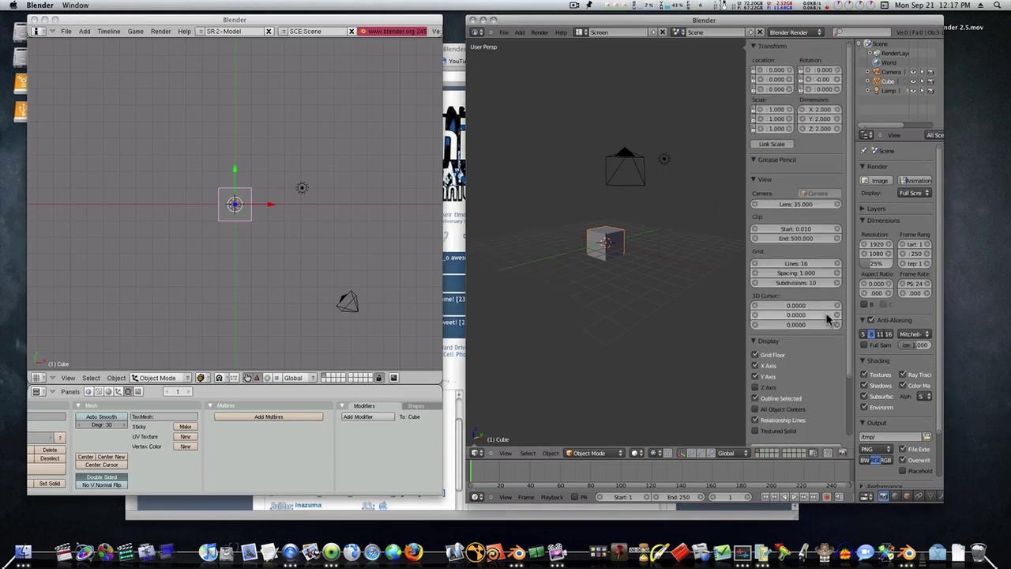
click(760, 49)
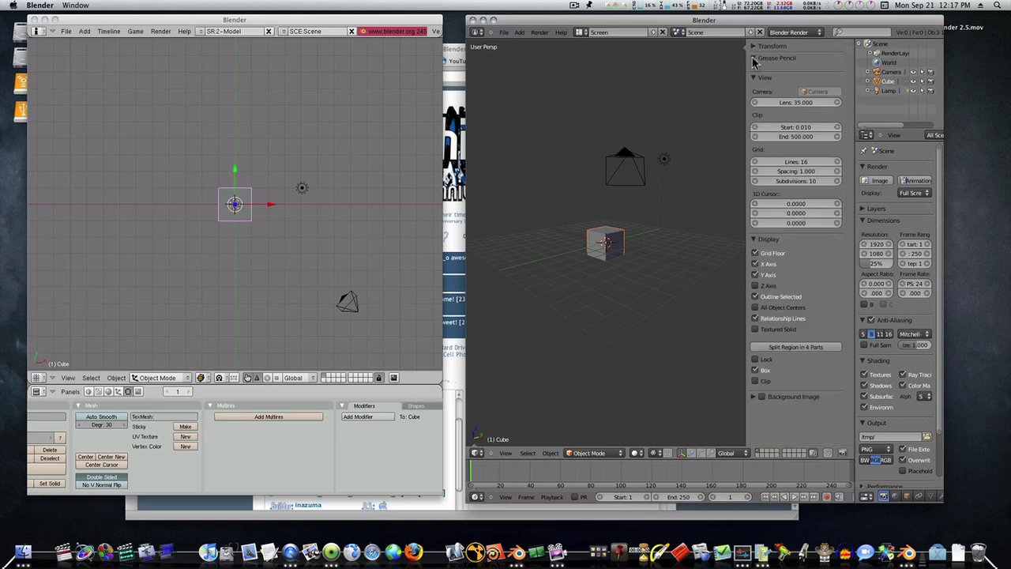
click(752, 77)
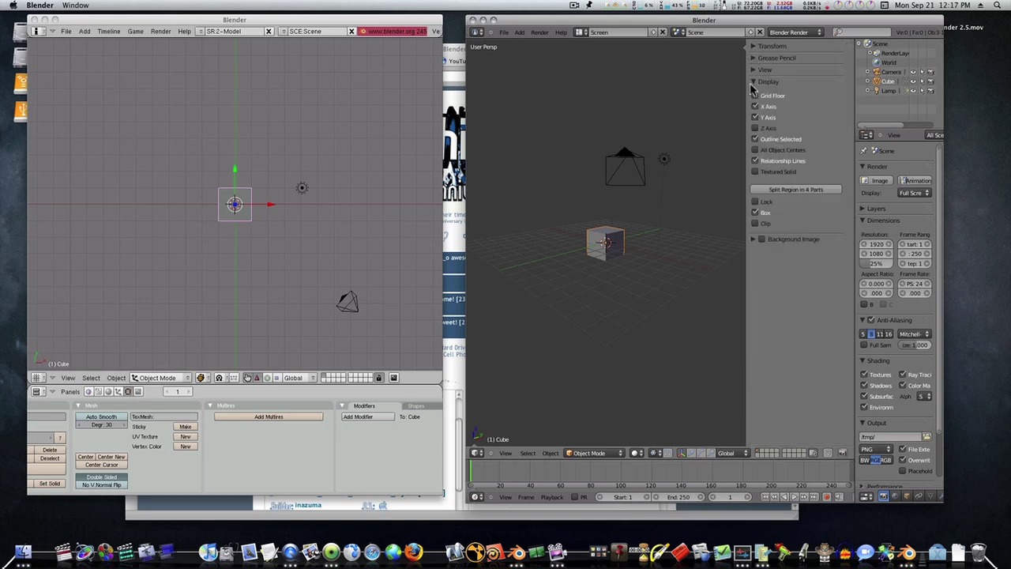
click(753, 82)
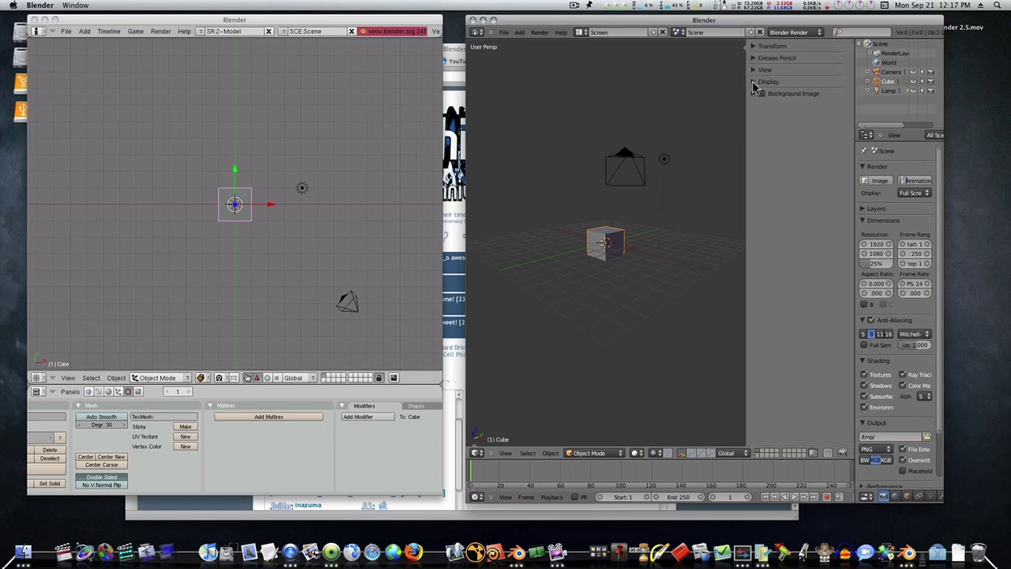
- Show the Tool Shelf in Blender 2.5's 3D view and translate the cube by about X 1.709, Y 1.541, Z -0.444
click(506, 454)
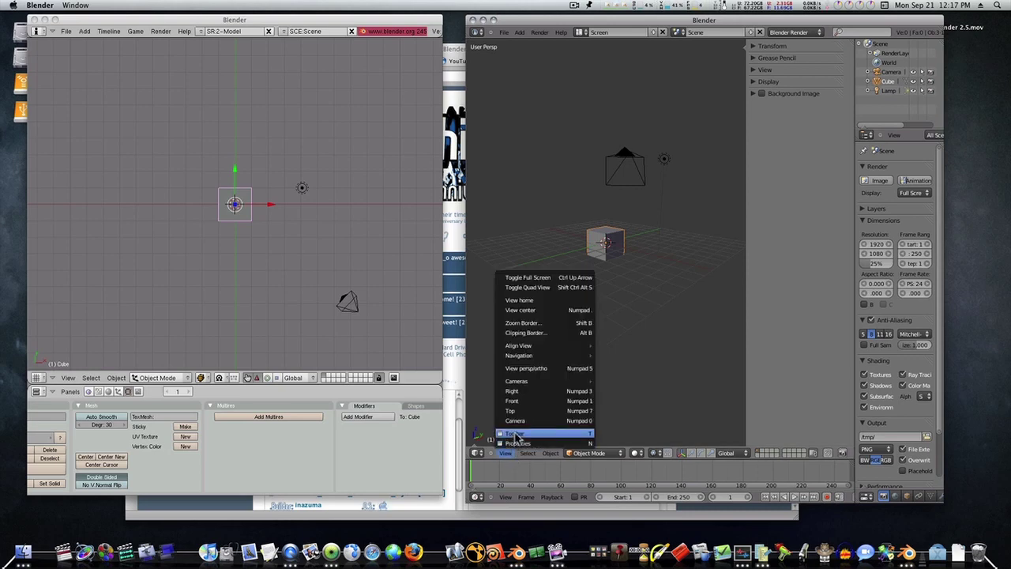
click(515, 434)
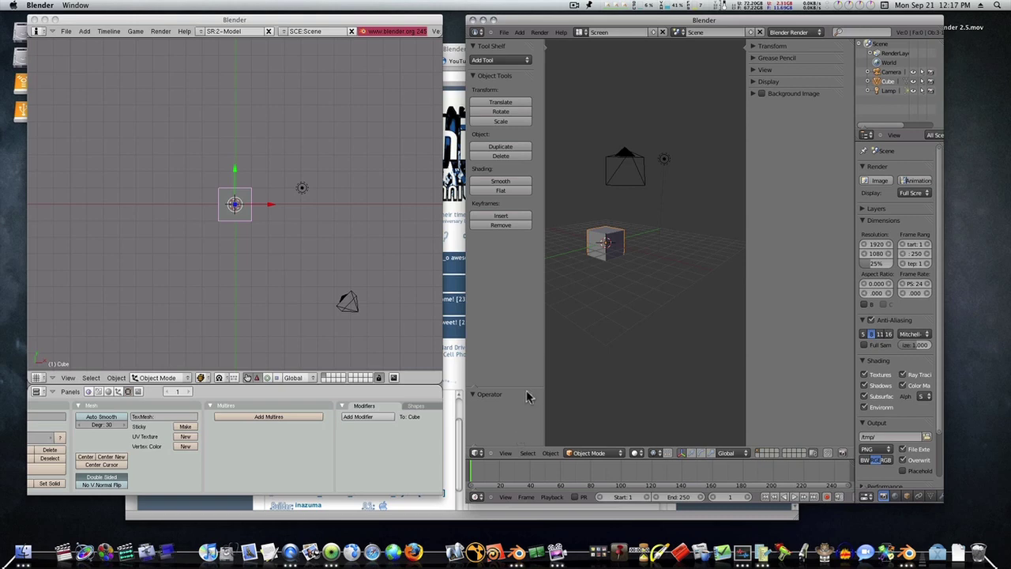
click(515, 101)
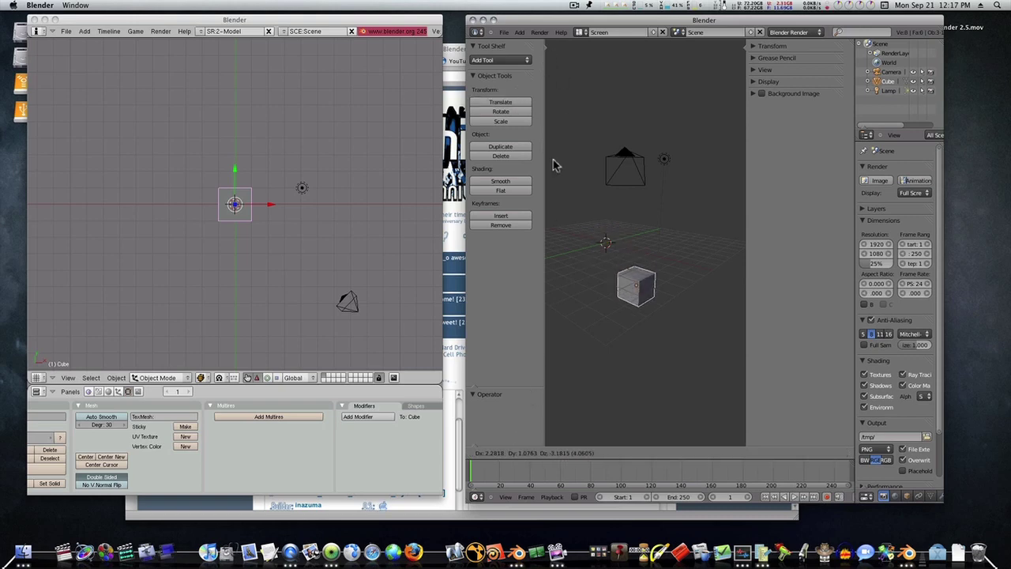
click(545, 105)
- Rotate the cube twice with the Tool Shelf's Rotate tool, by angles of about 12.532 and 12.608
click(517, 111)
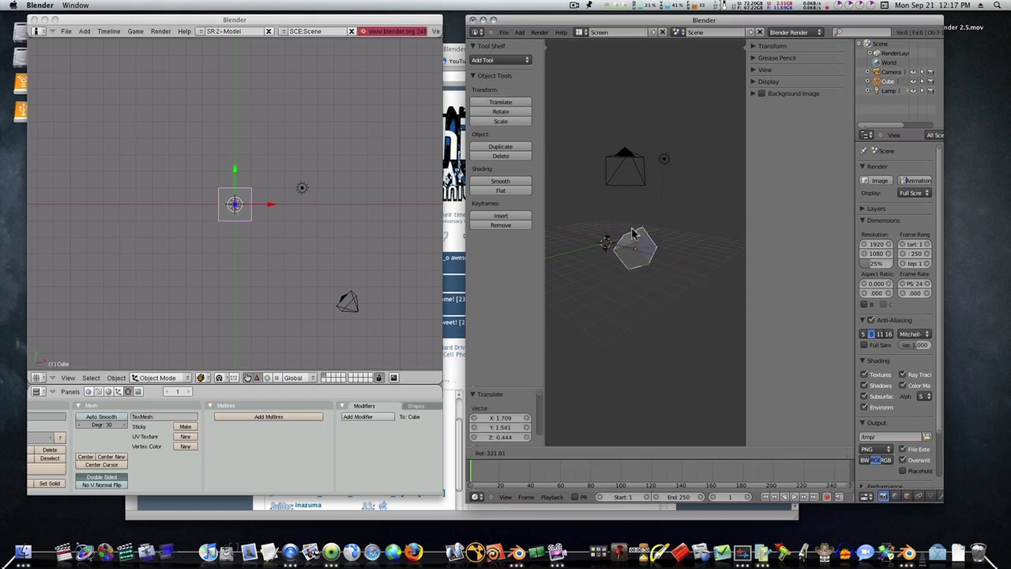
click(512, 117)
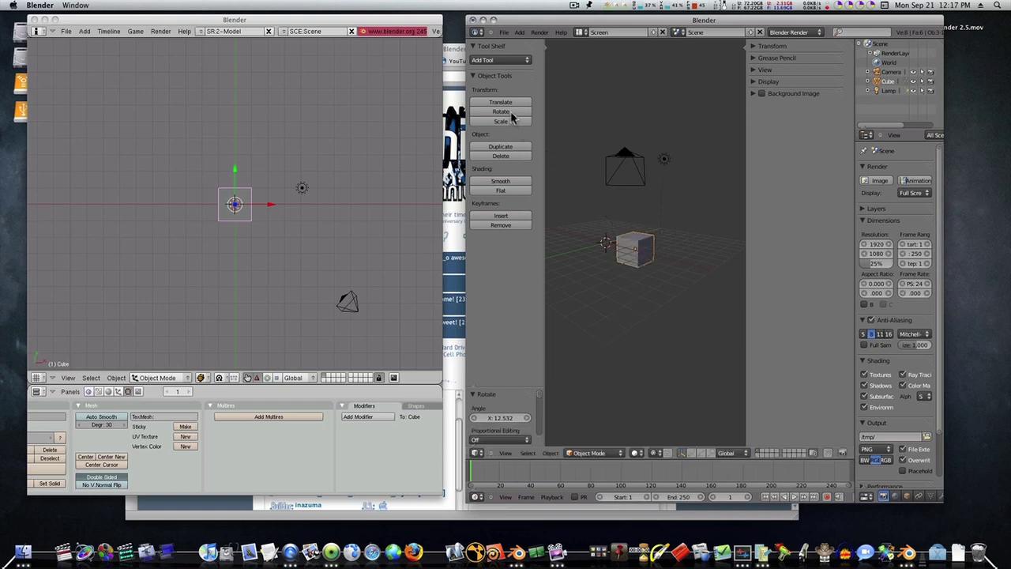
click(514, 114)
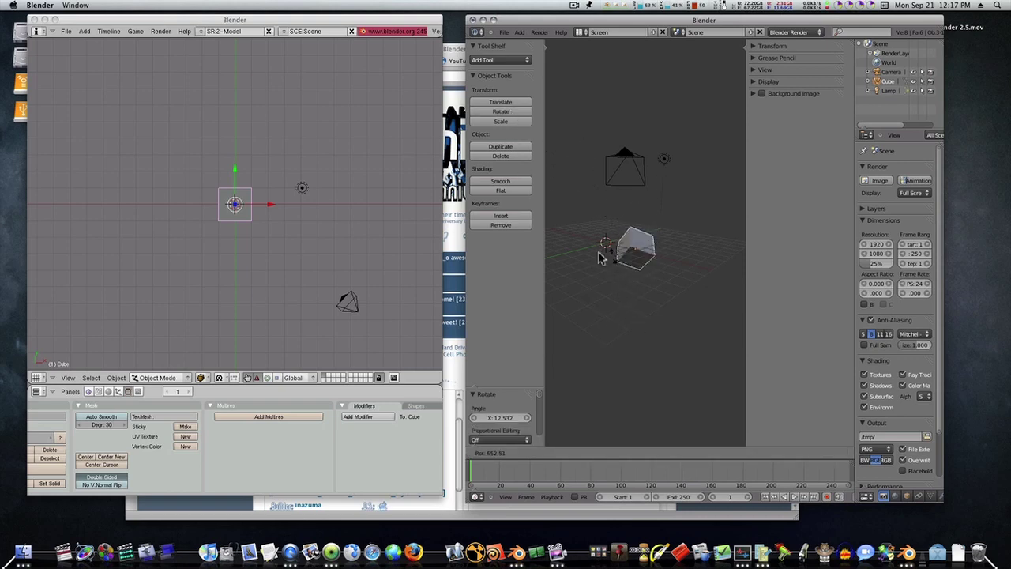
click(523, 113)
- Translate the cube by about X -1.116, Y -1.159, Z -0.111 and scale it to about 0.956
click(525, 105)
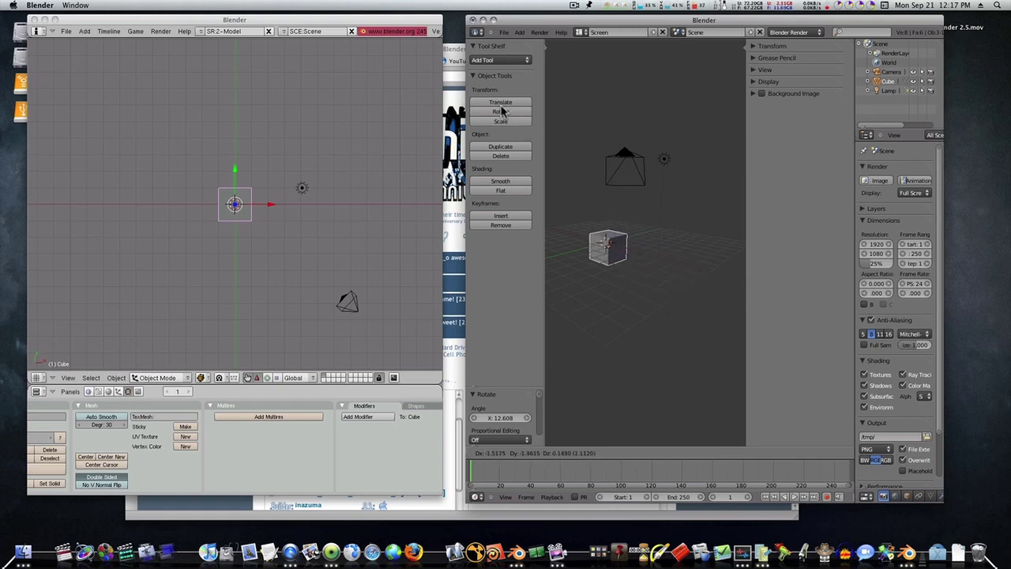
click(529, 114)
click(521, 121)
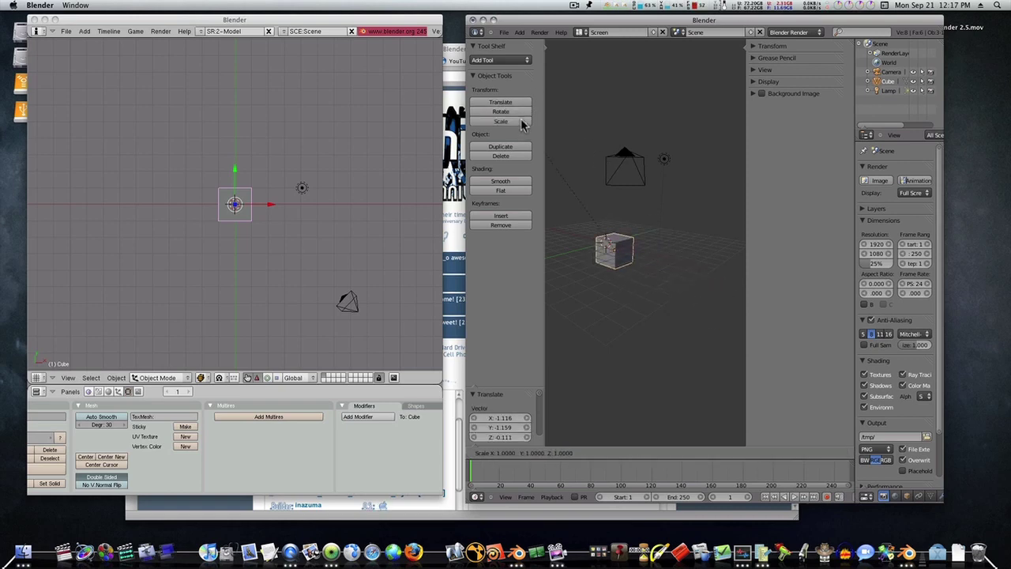
click(693, 177)
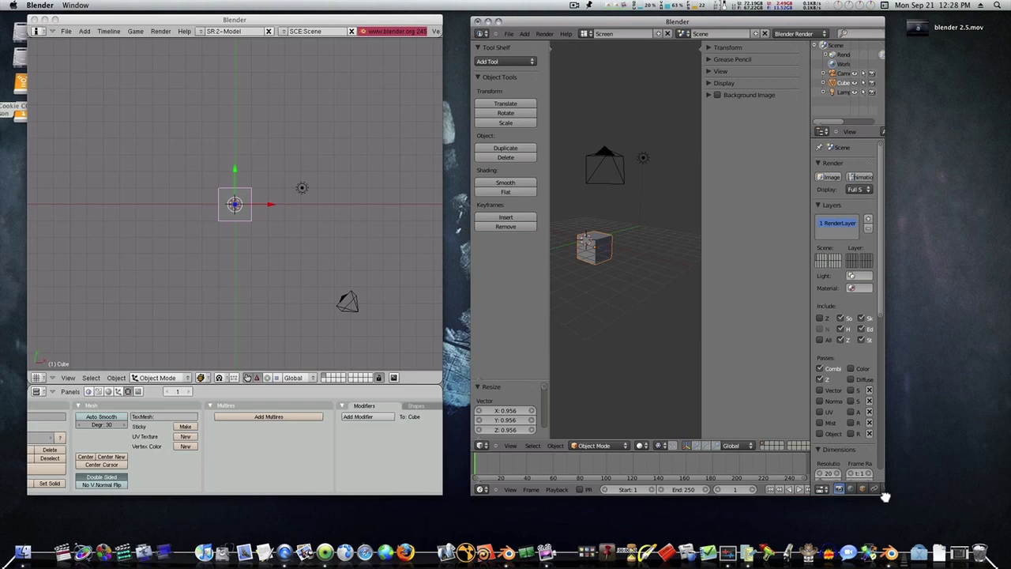
- Widen the Blender 2.5 window and move it over the Blender 2.45 window
drag(892, 498, 1009, 495)
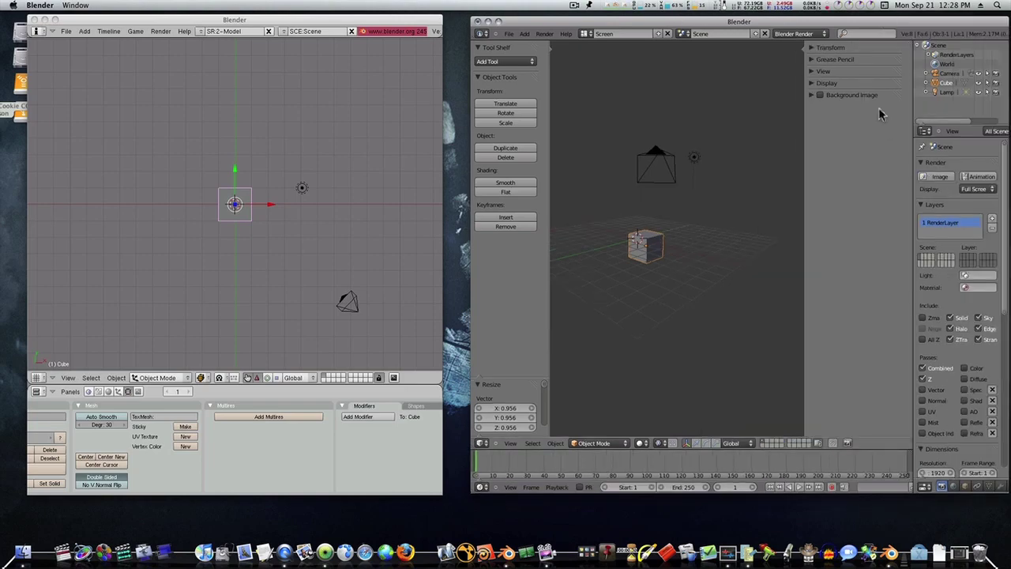
drag(806, 22, 416, 22)
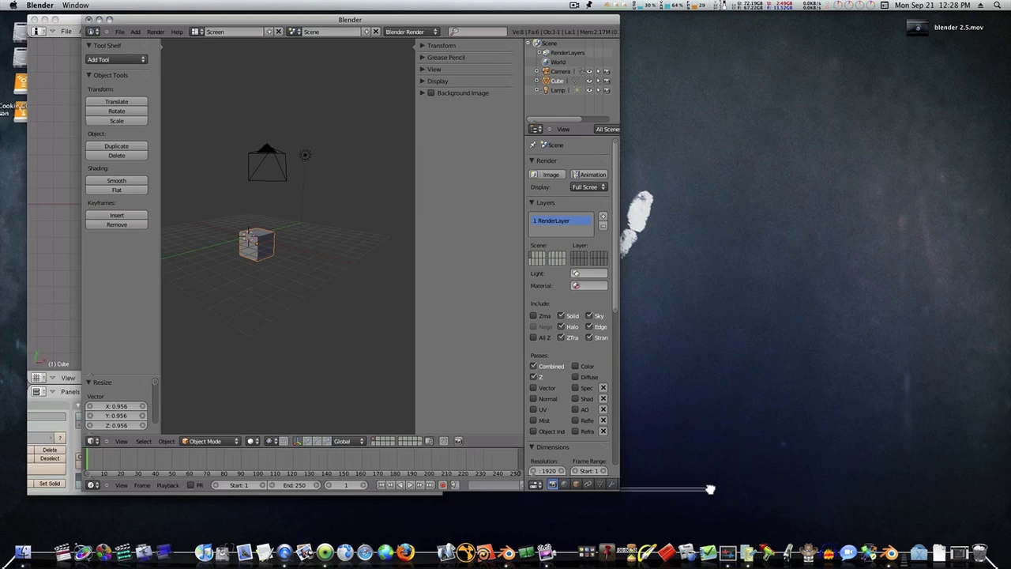
drag(619, 490, 765, 492)
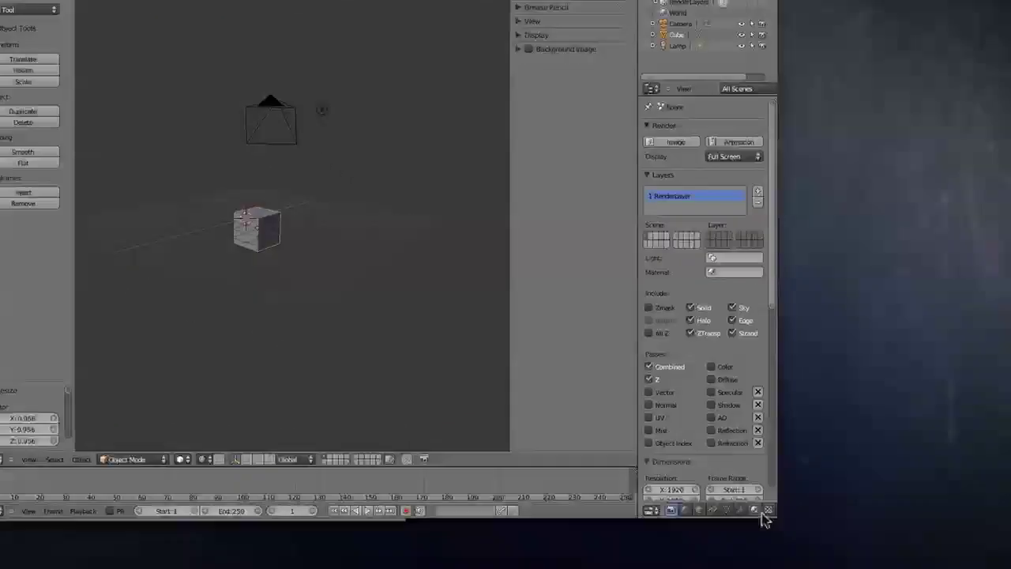
- View the cube's material settings and add a Bevel modifier to the cube
click(751, 485)
click(784, 558)
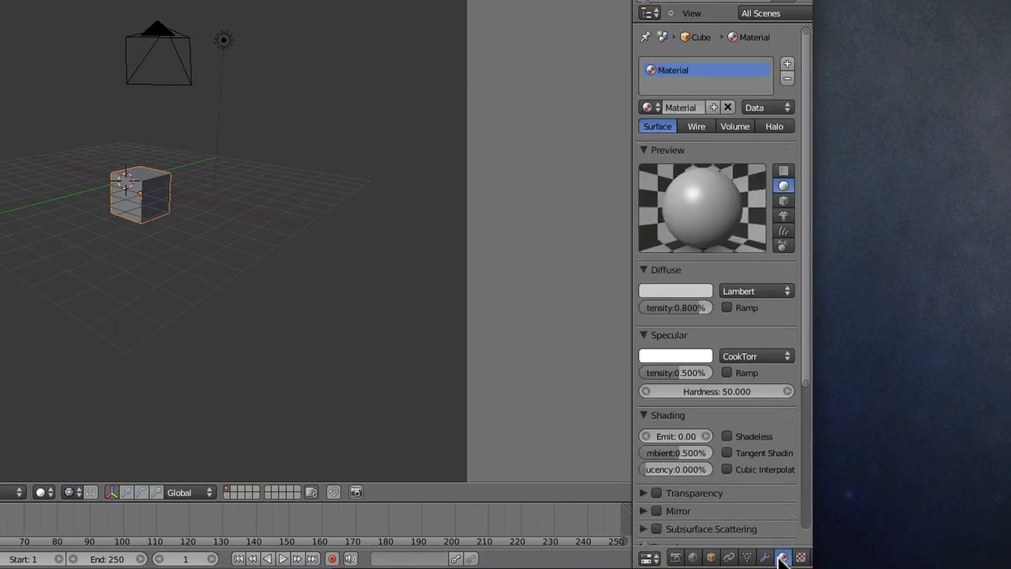
click(764, 558)
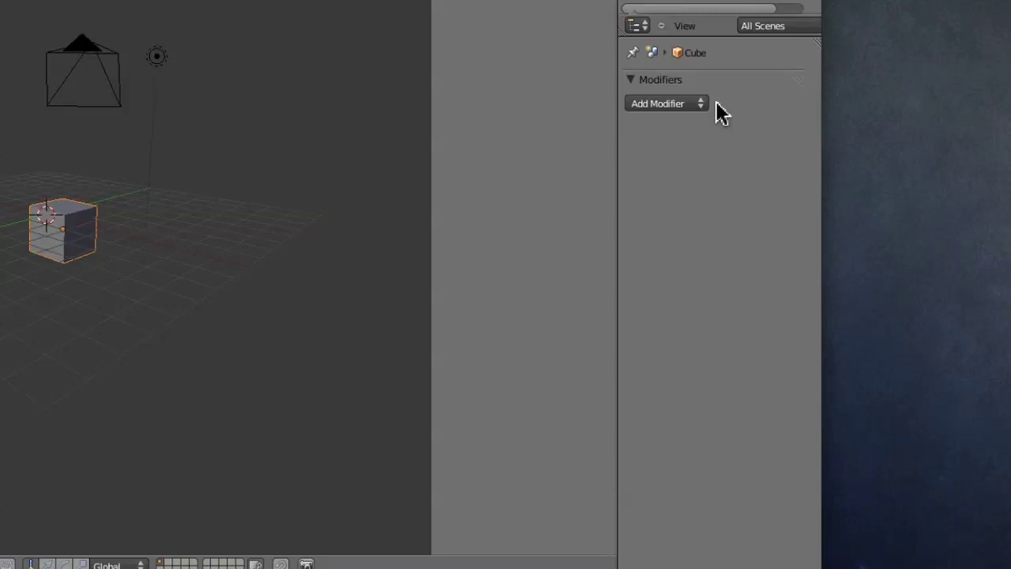
click(699, 105)
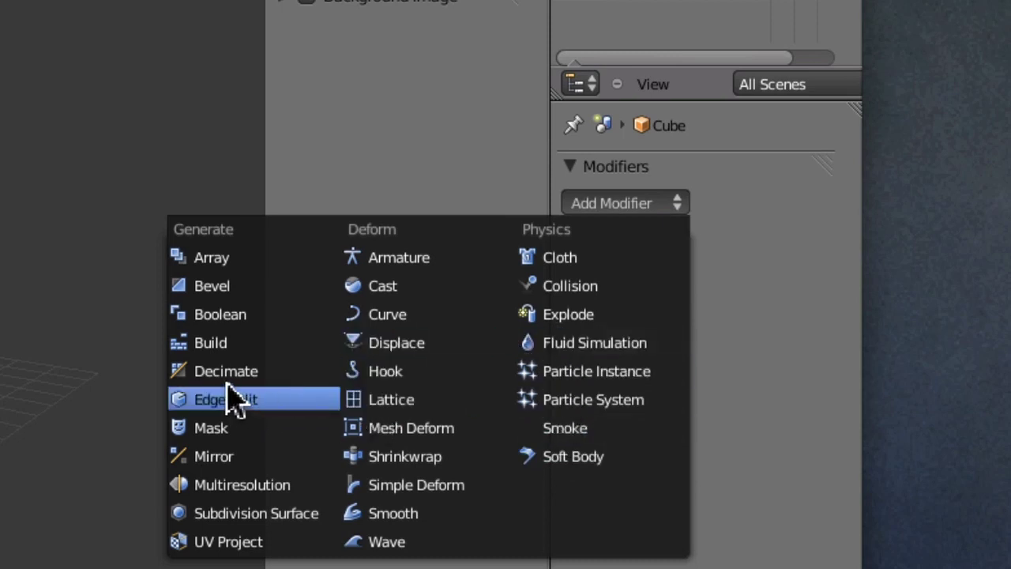
click(187, 284)
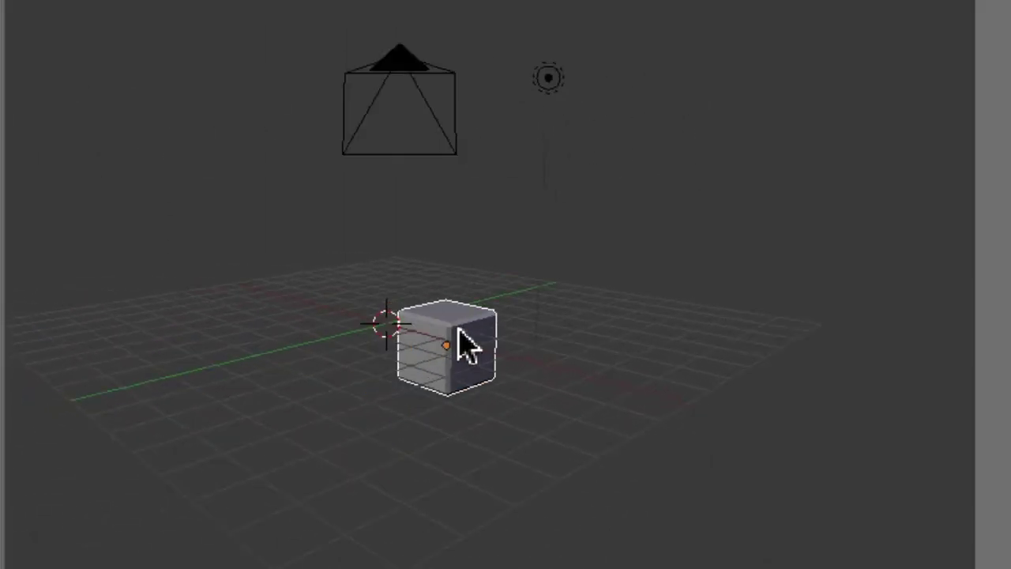
- Move the bevelled cube freehand a short distance near the 3D cursor
key(g)
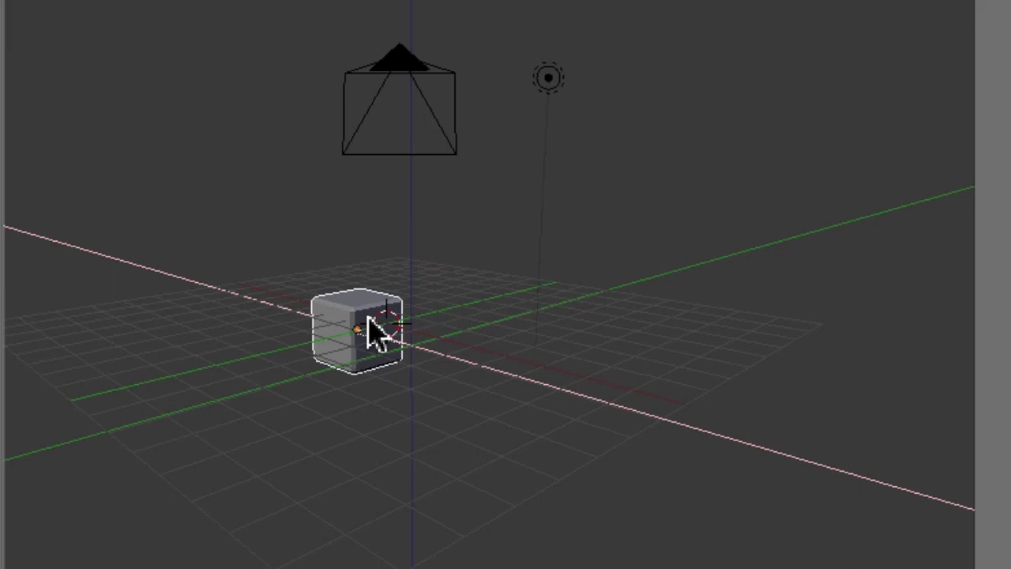
click(407, 324)
scroll(406, 320, up, 6)
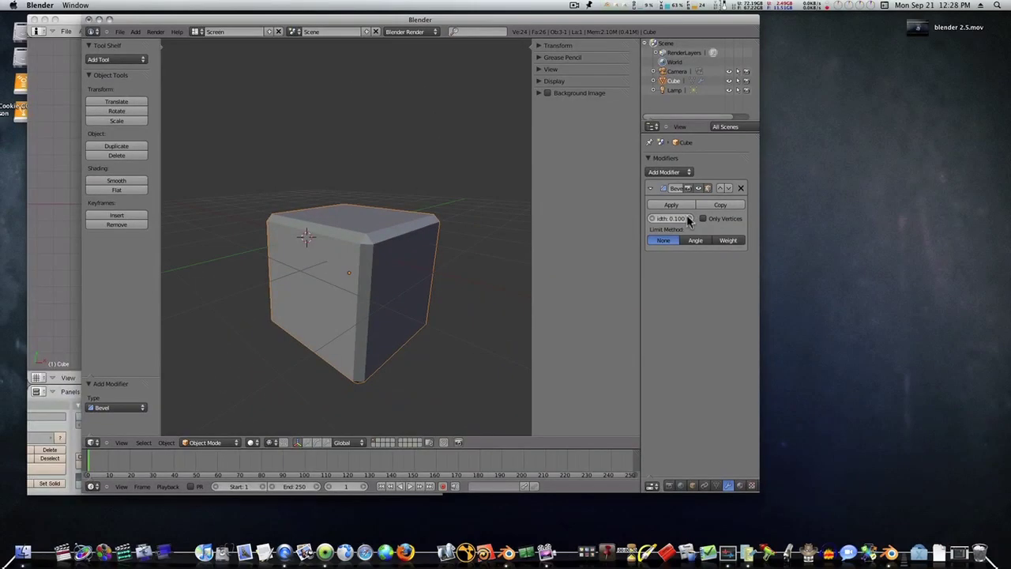
- Increase the Bevel modifier's width slightly above 0.100 and apply the modifier to the cube
mouse_move(689, 224)
mouse_down()
mouse_move(759, 228)
mouse_move(697, 235)
mouse_move(730, 223)
mouse_move(680, 214)
mouse_up()
click(676, 206)
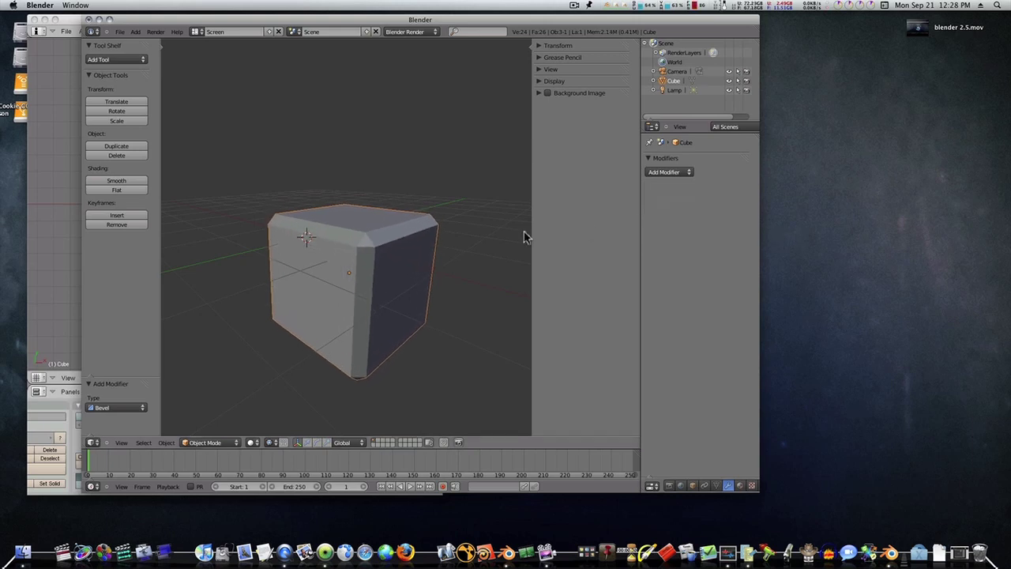
click(689, 172)
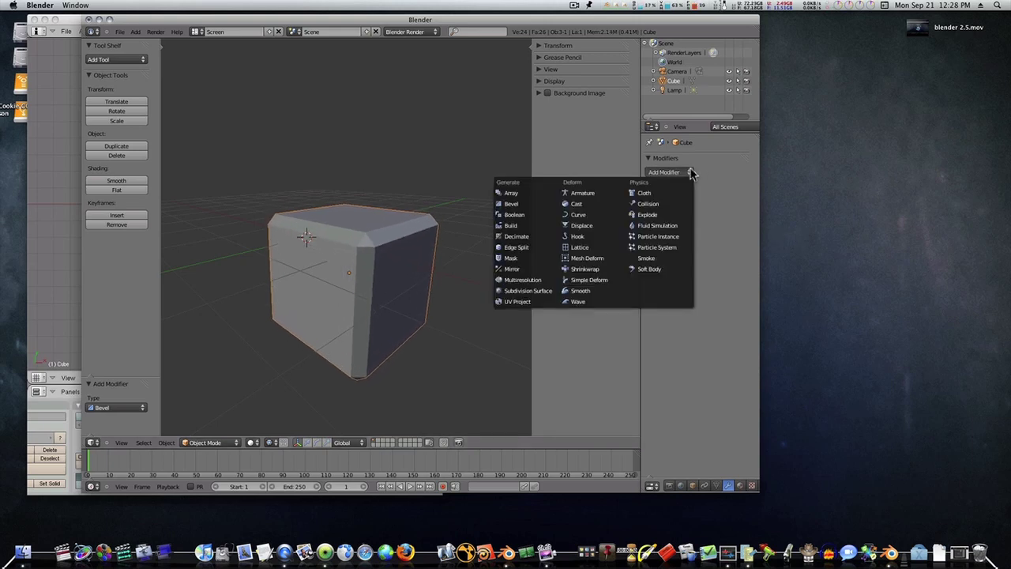
click(693, 172)
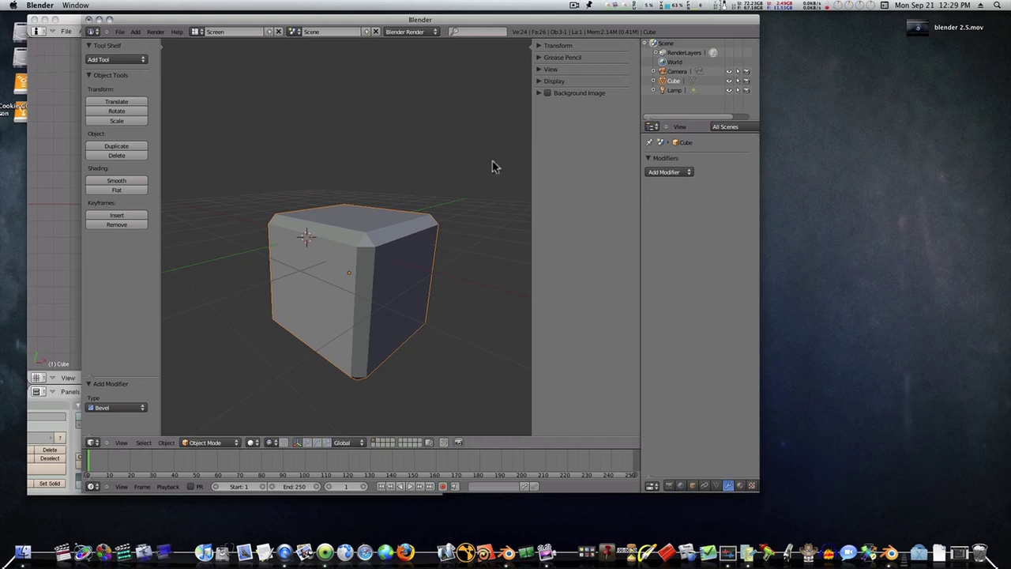
- Move the Blender 2.5 window aside to uncover more of the Blender 2.45 window
drag(399, 21, 506, 26)
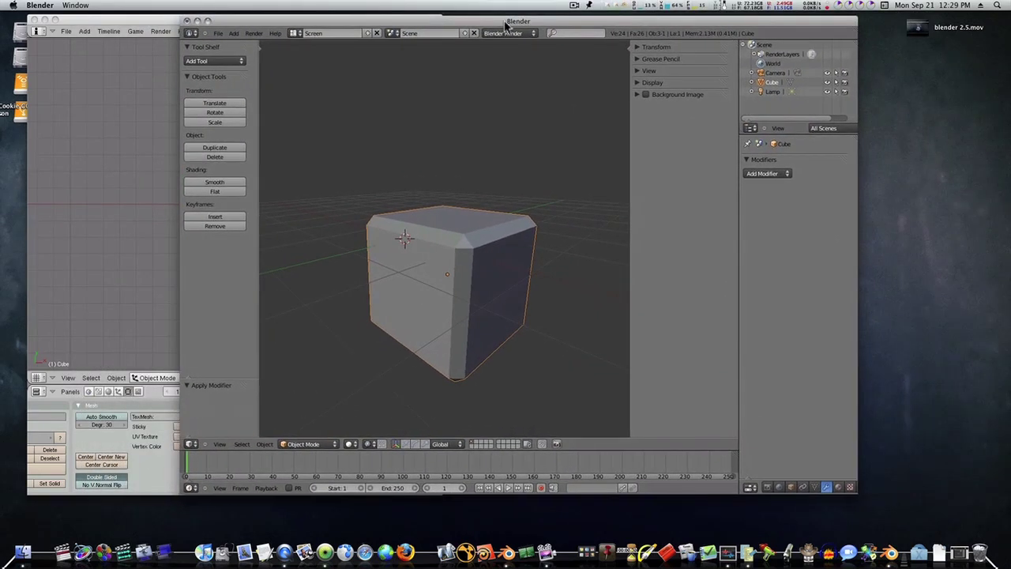